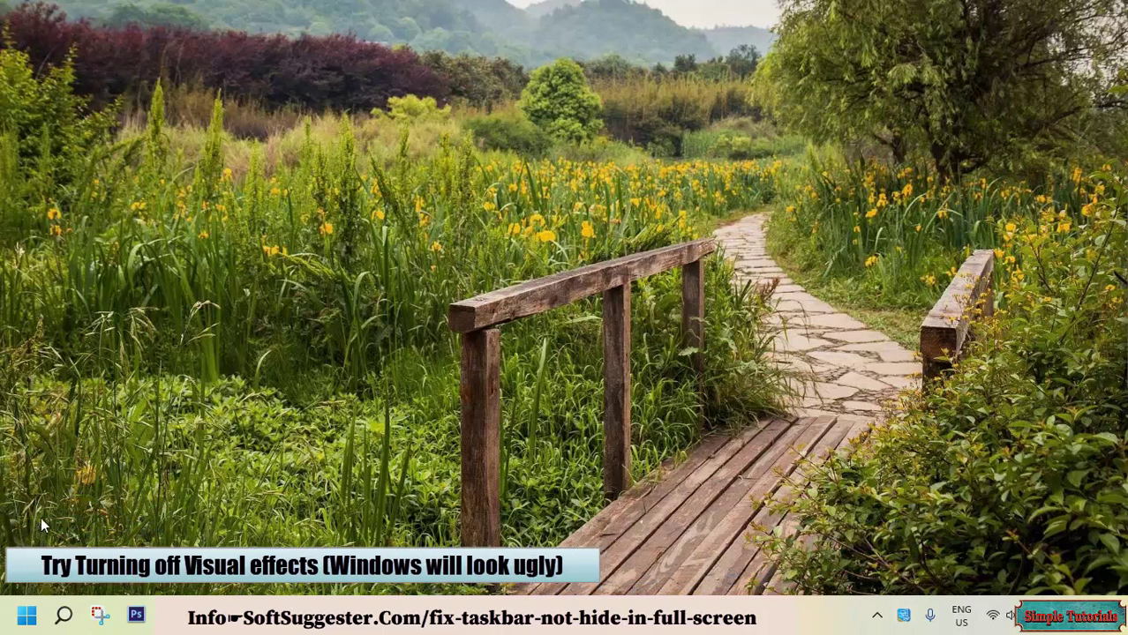
Open Performance Options via System, Advanced system settings and Performance Settings
right_click(12, 625)
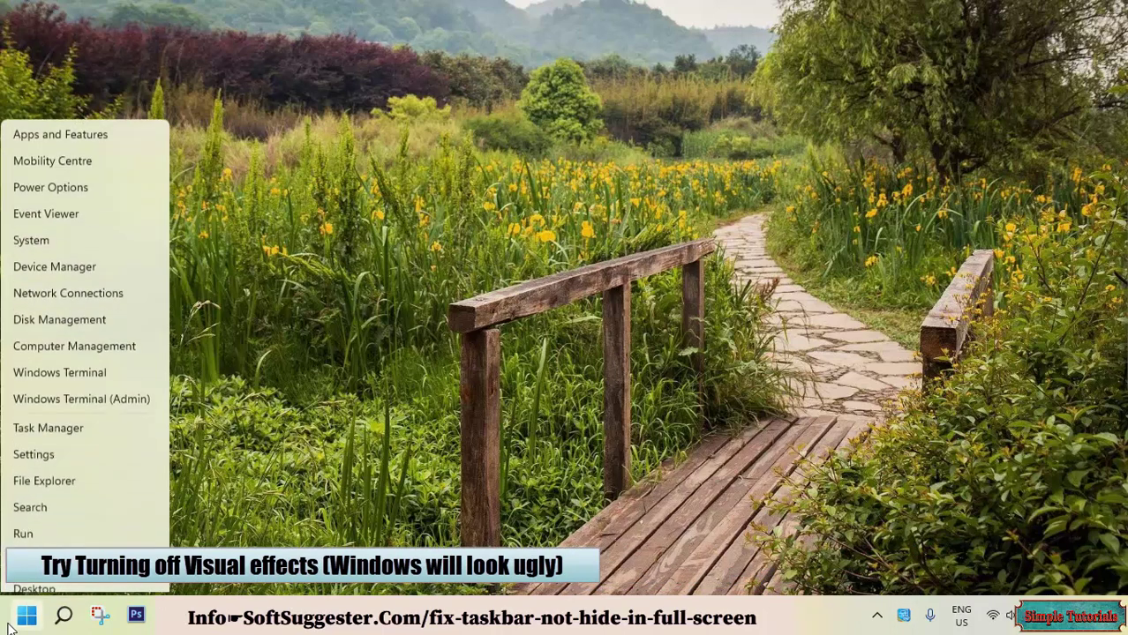
left_click(42, 228)
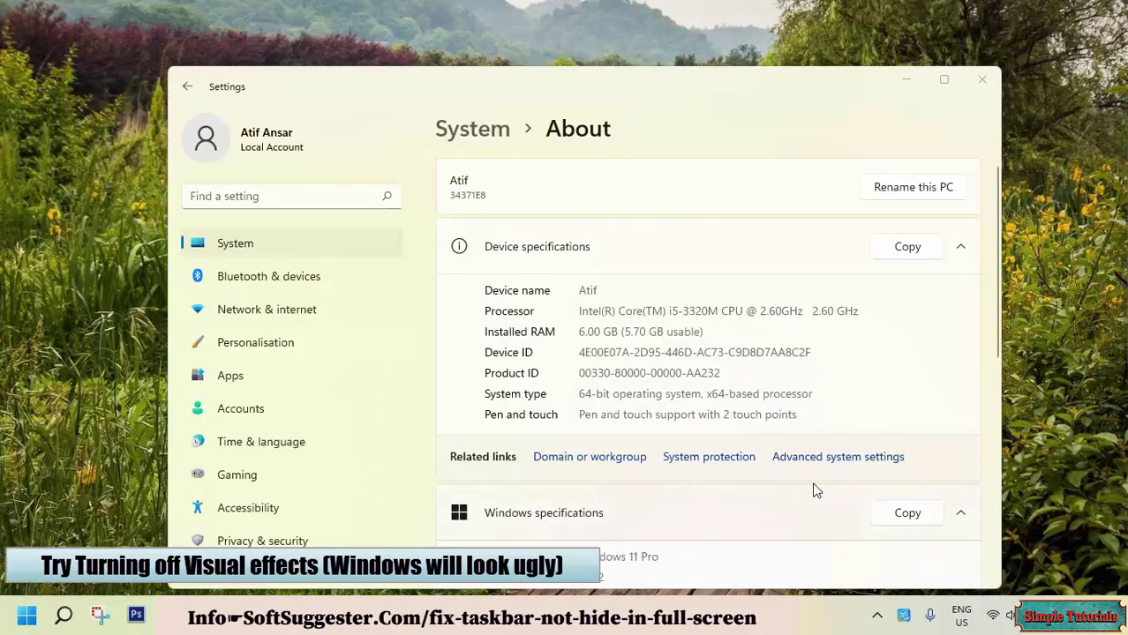
left_click(818, 456)
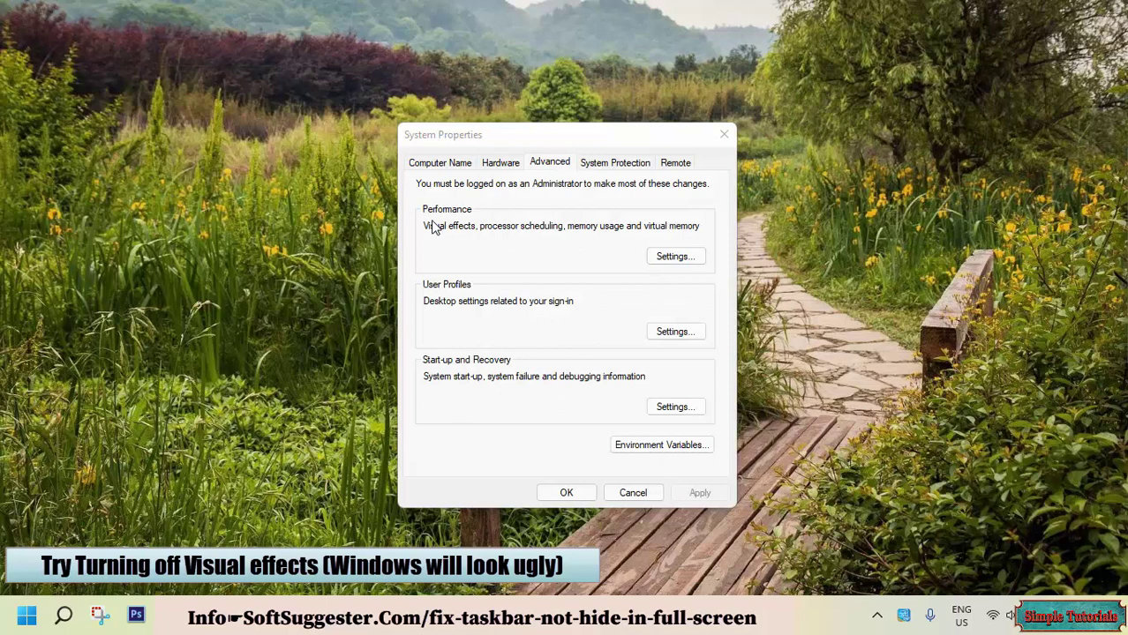
left_click(664, 256)
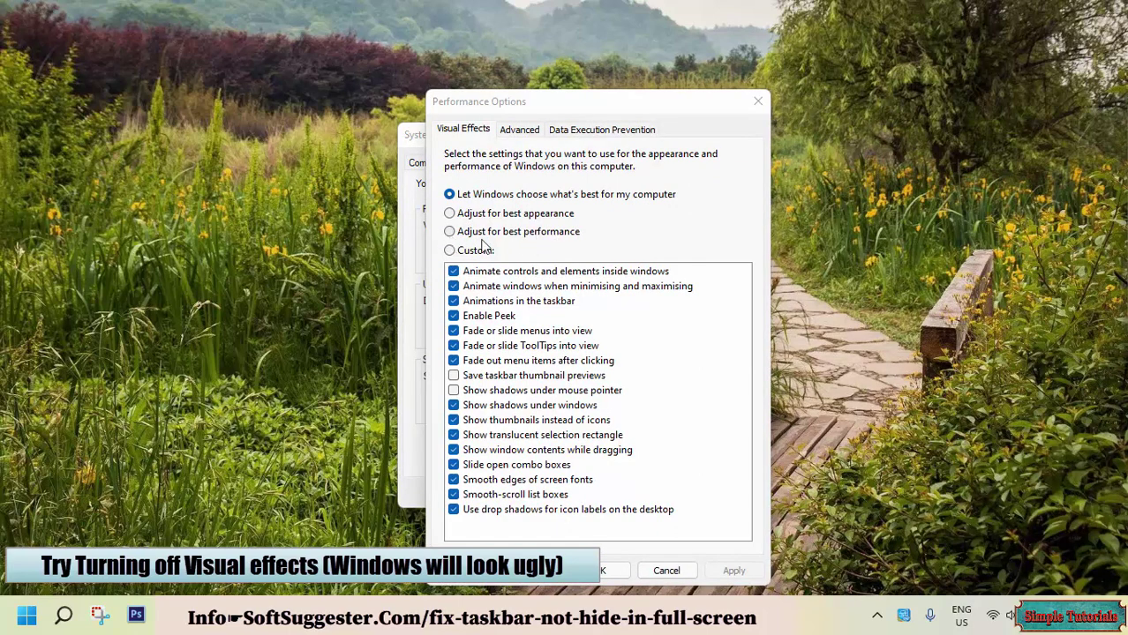
Apply Adjust for best performance, then close Performance Options and System Properties
left_click(449, 232)
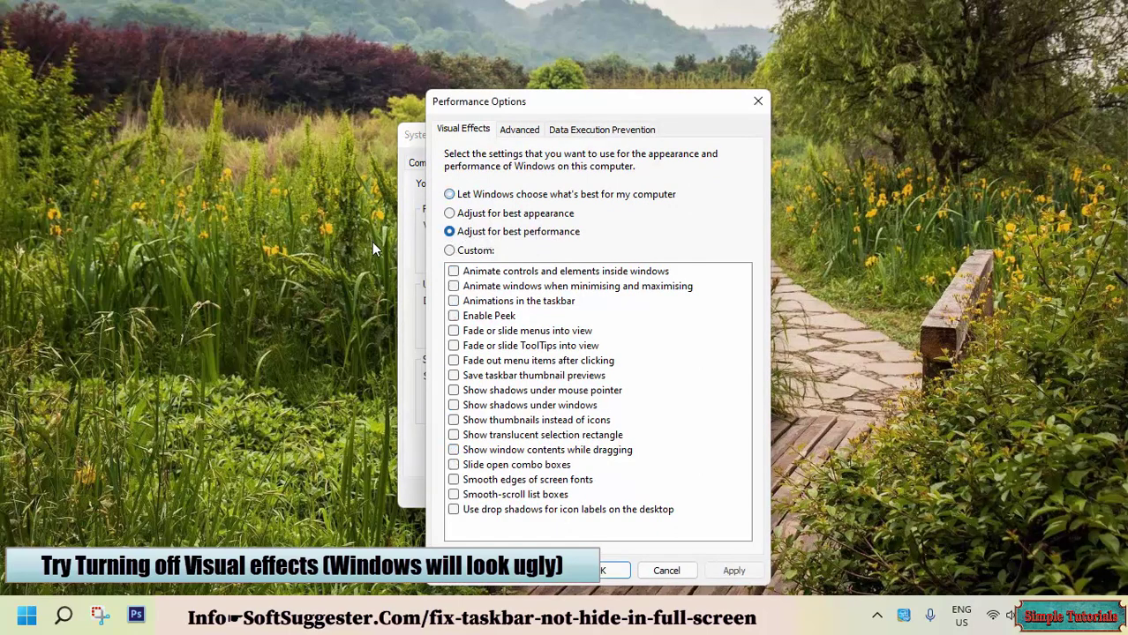
left_click(734, 570)
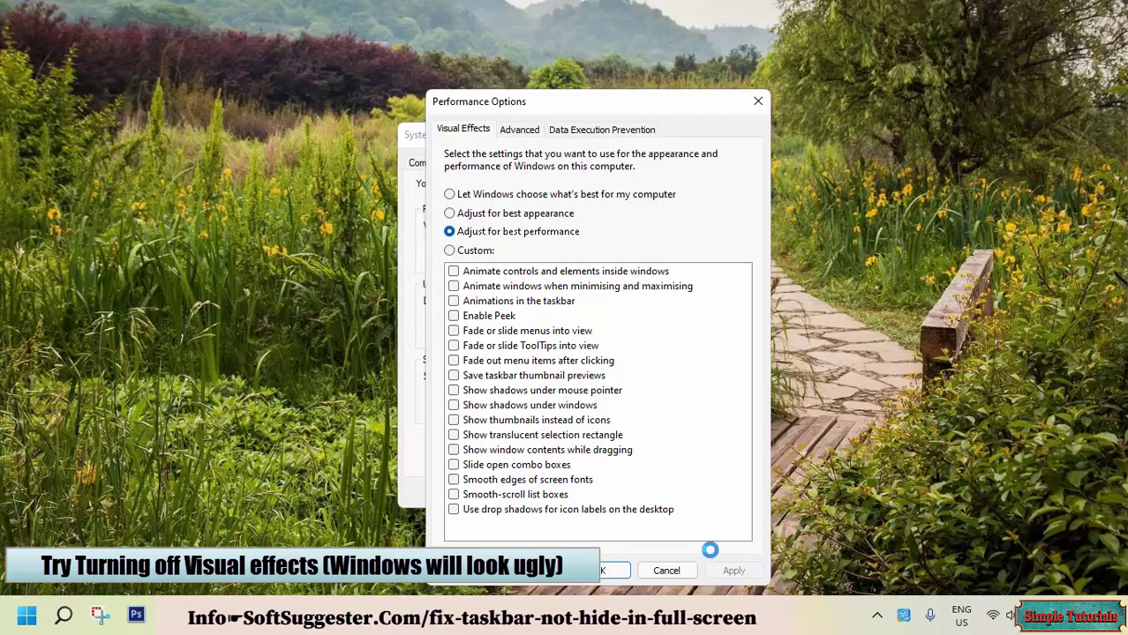
left_click(614, 570)
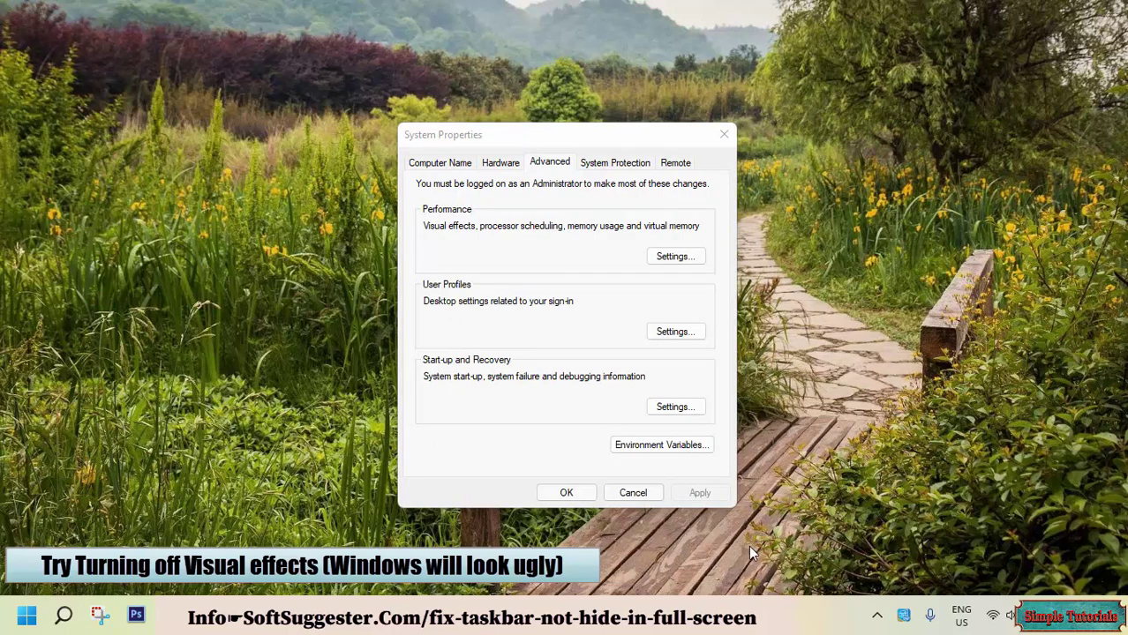
left_click(572, 493)
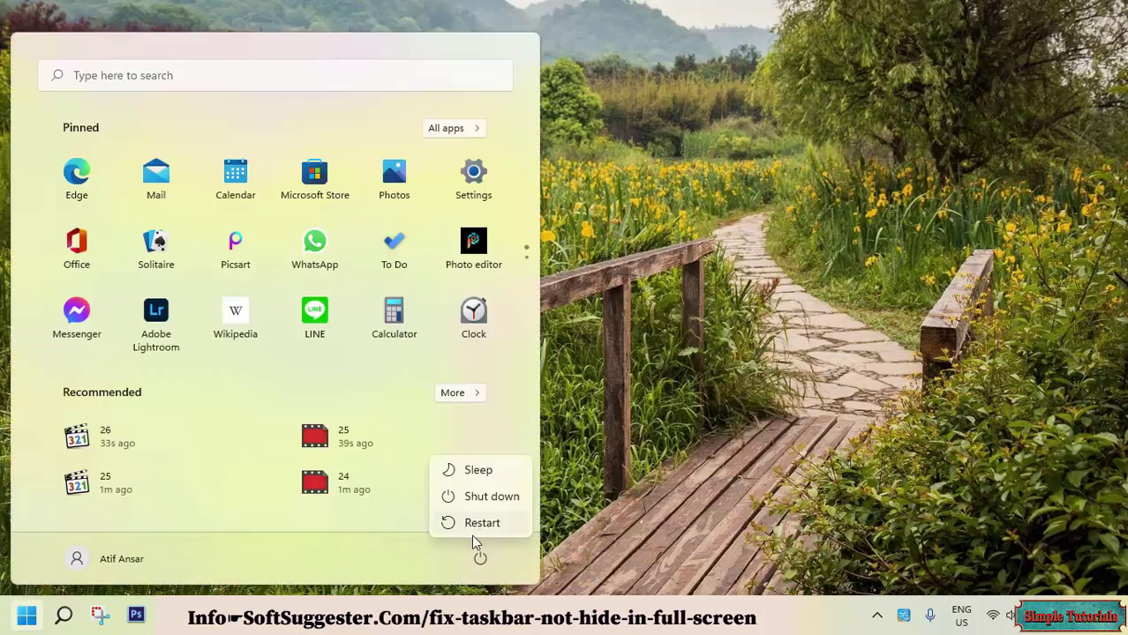
Restart Windows, then search for chrome and open the Chrome shortcut's file location
left_click(471, 530)
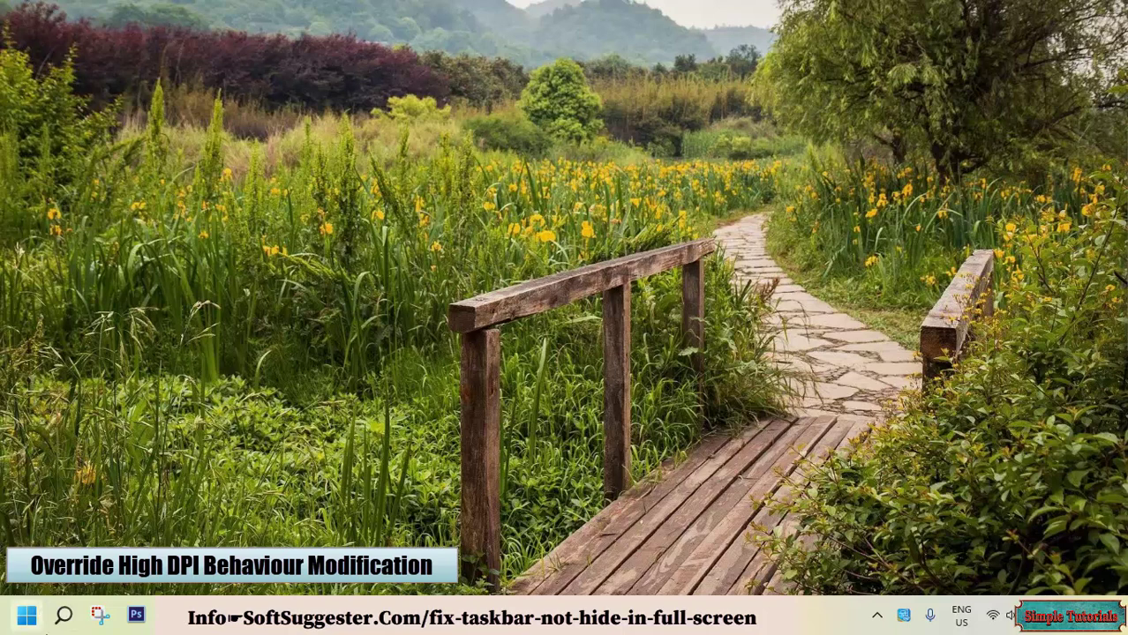
left_click(27, 615)
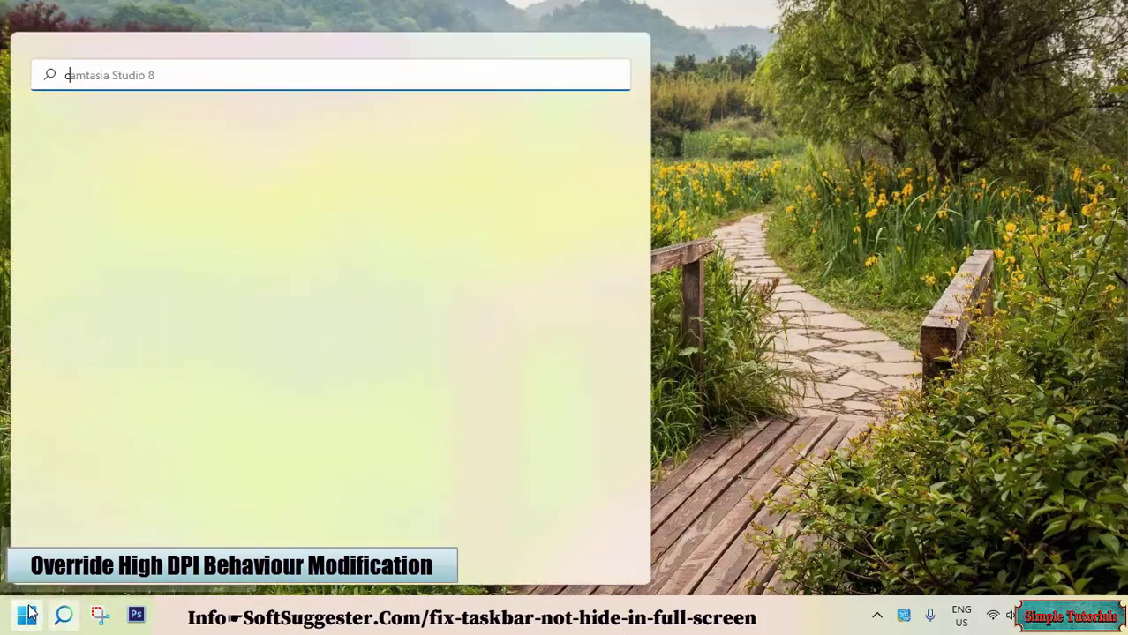
type("chrome")
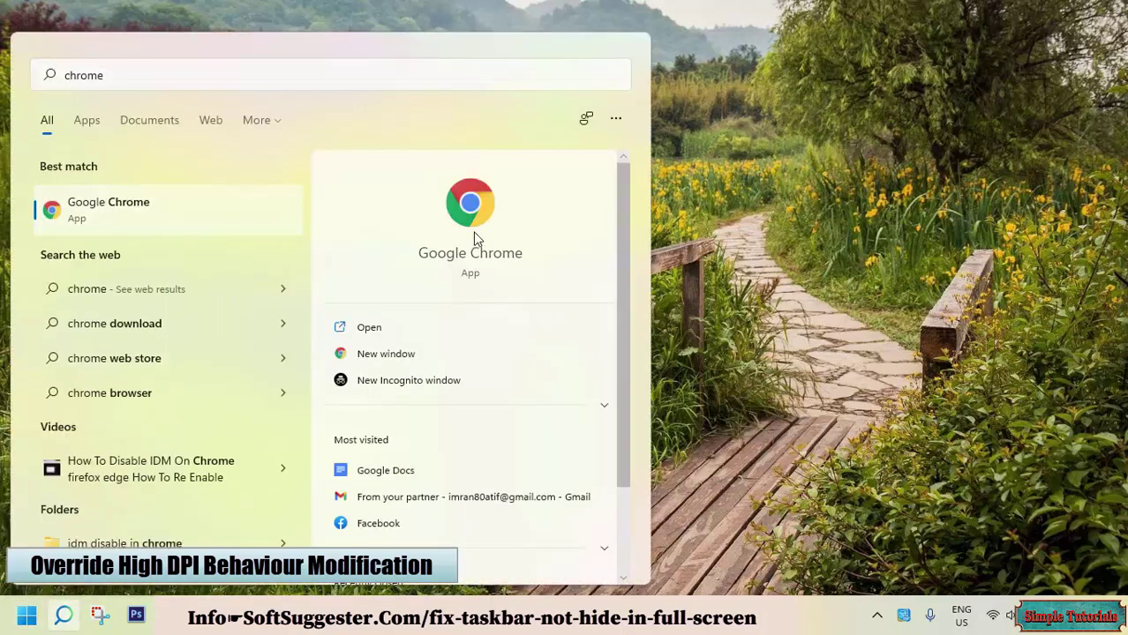
right_click(474, 234)
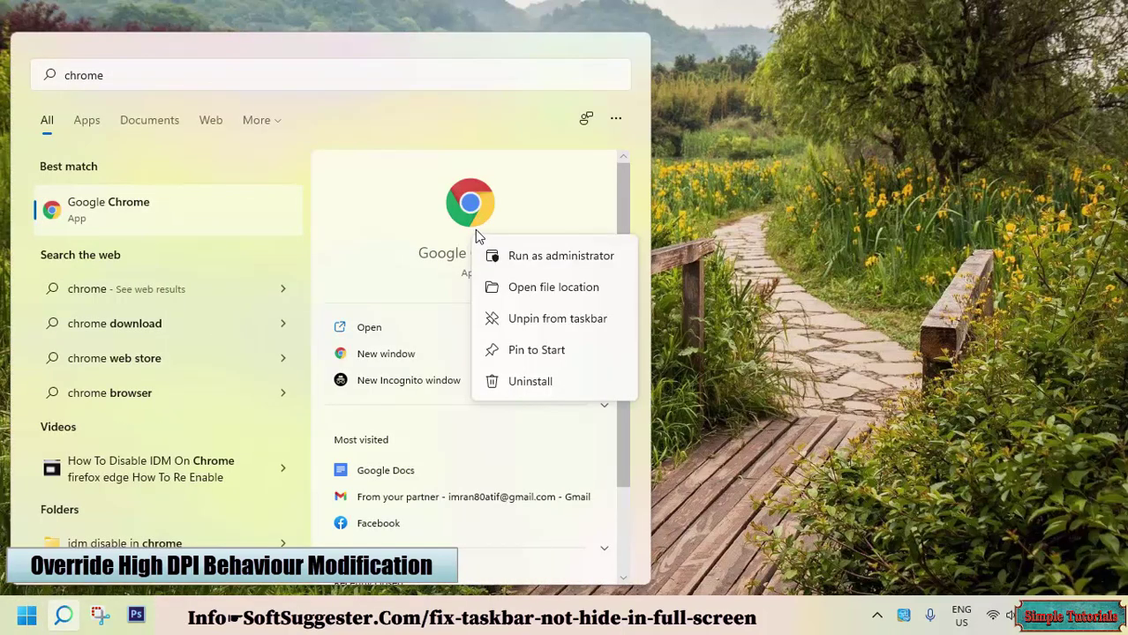
left_click(510, 289)
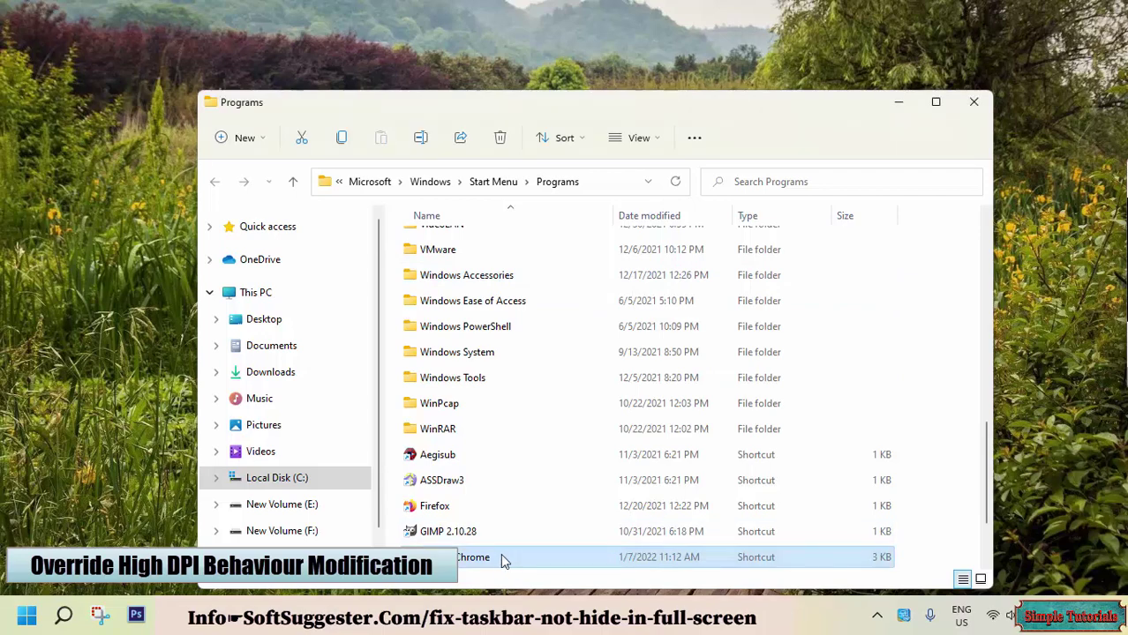
In the Chrome shortcut's Compatibility properties, override high DPI scaling with System (Enhanced)
right_click(500, 557)
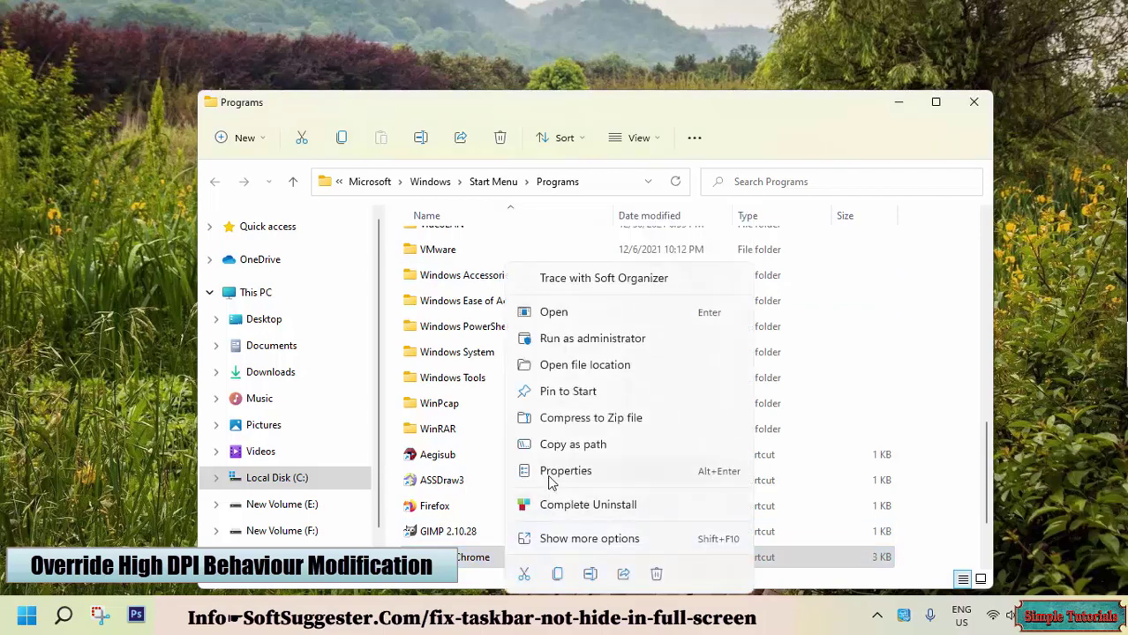
left_click(549, 473)
left_click(738, 175)
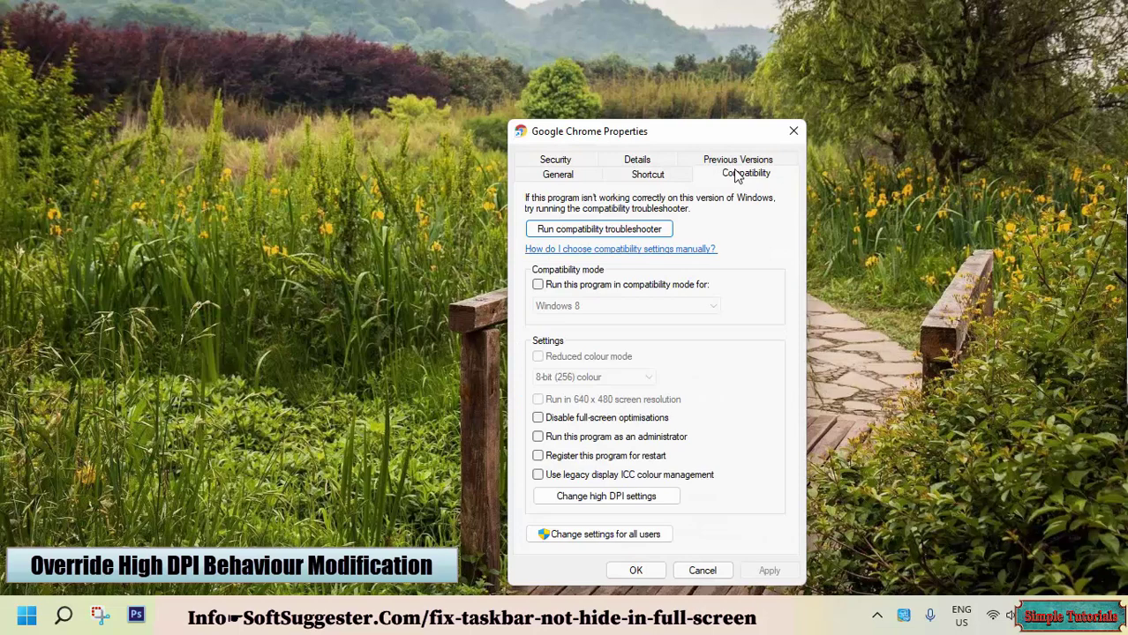
left_click(608, 499)
left_click(263, 542)
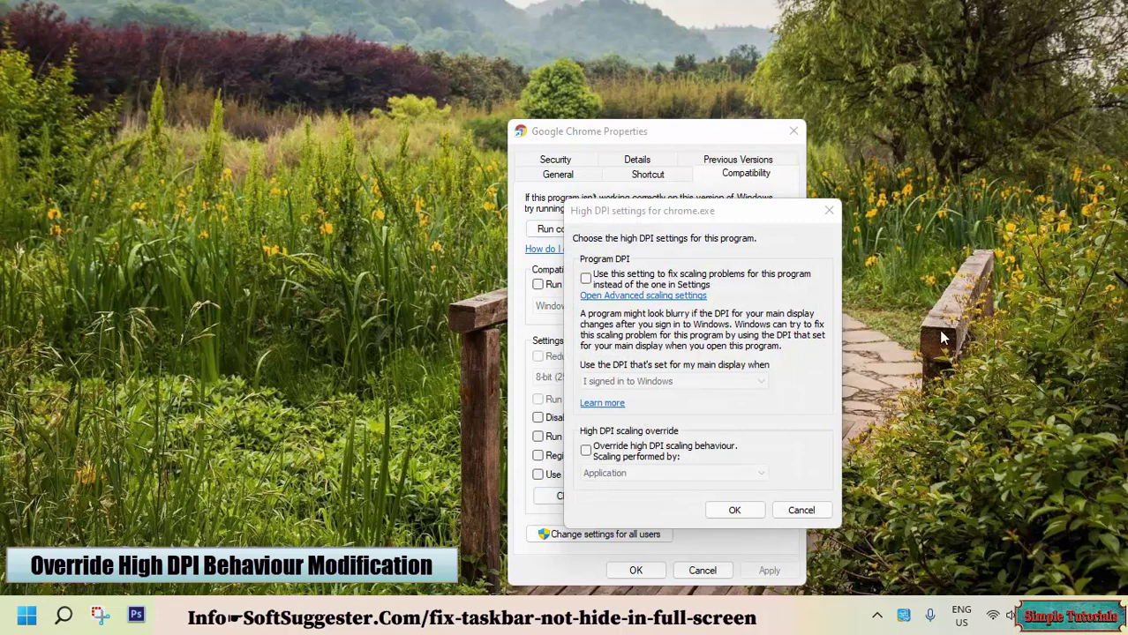
left_click(587, 452)
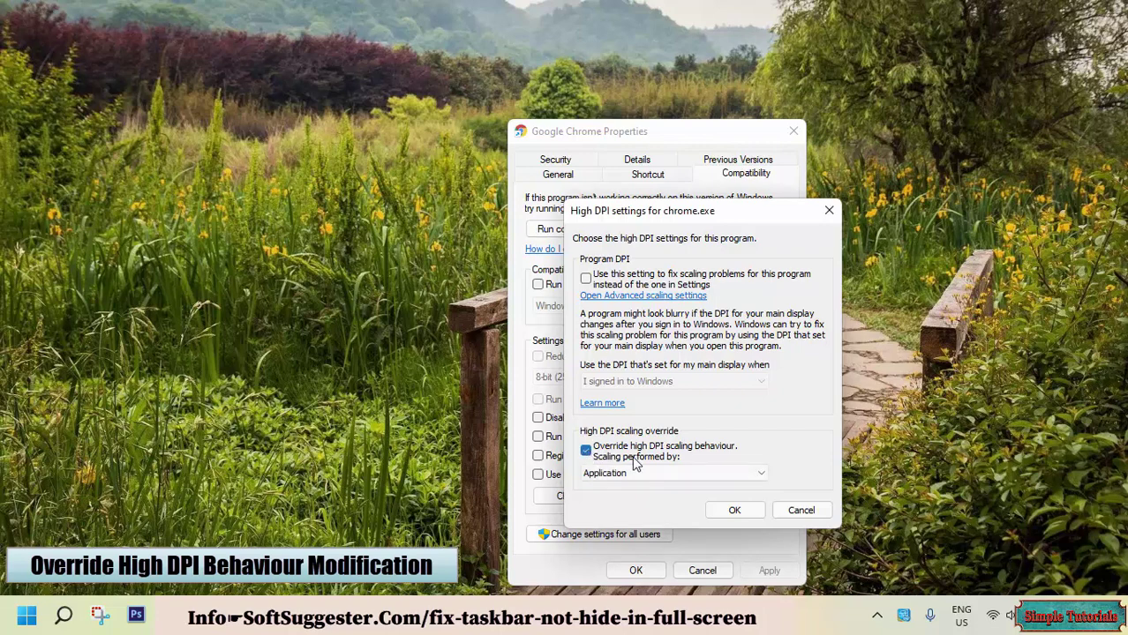
left_click(679, 473)
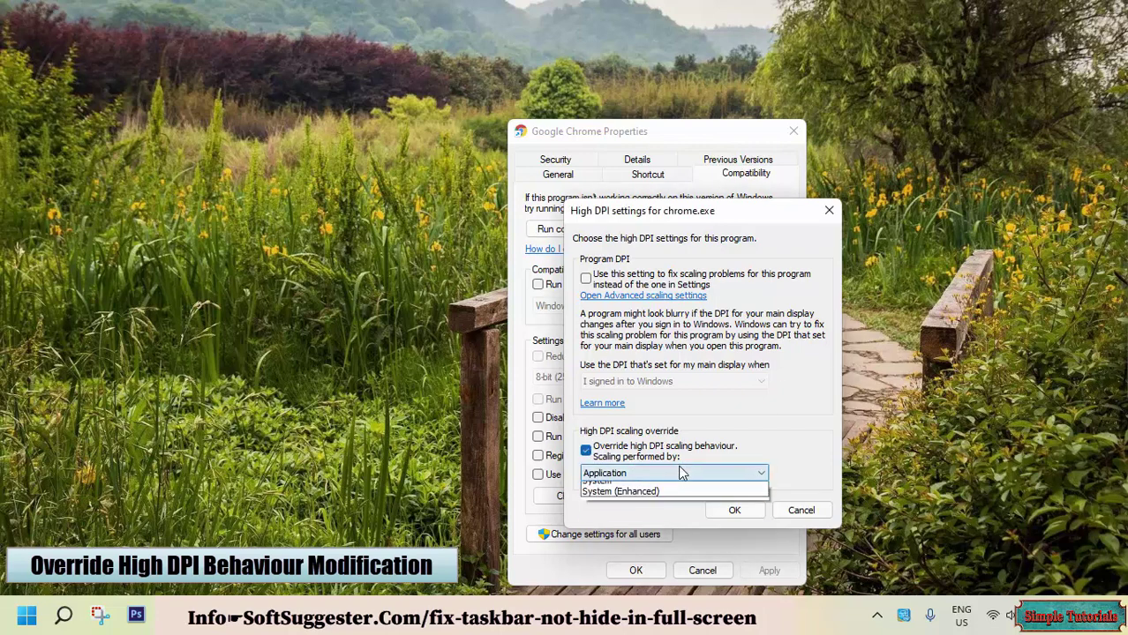
left_click(630, 511)
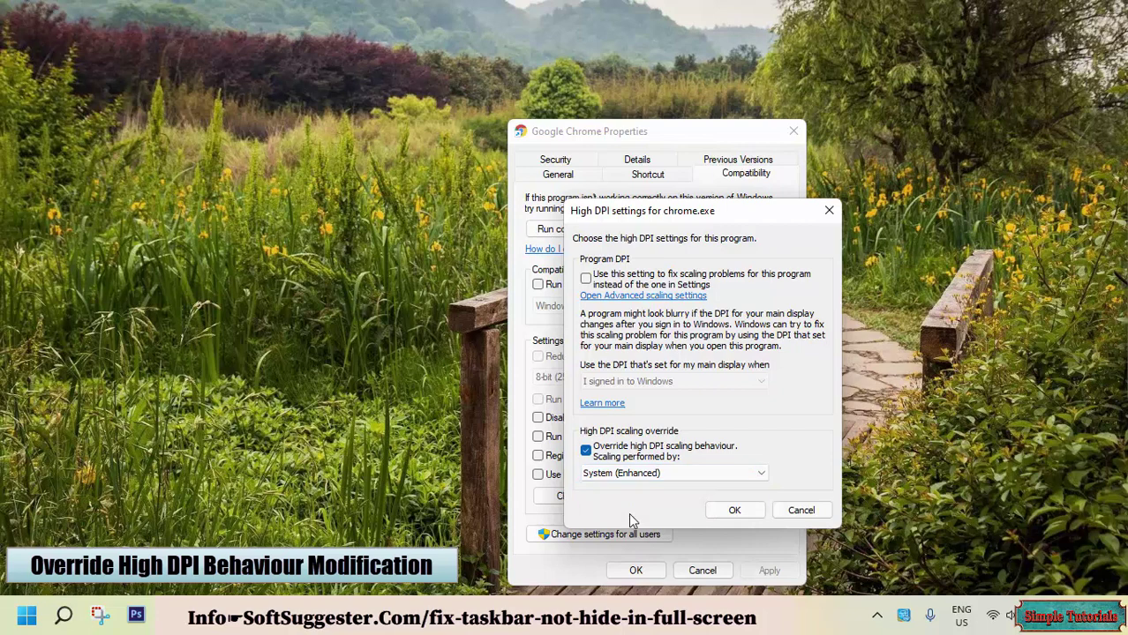
left_click(721, 515)
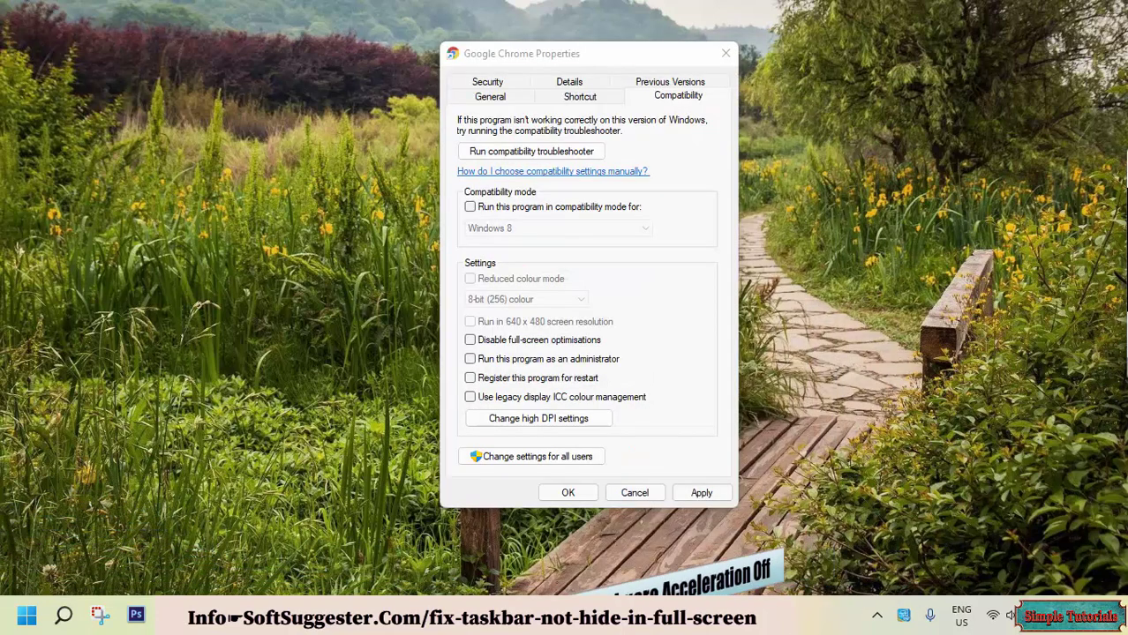
Save the shortcut properties, then turn off Chrome's hardware acceleration and relaunch
left_click(556, 497)
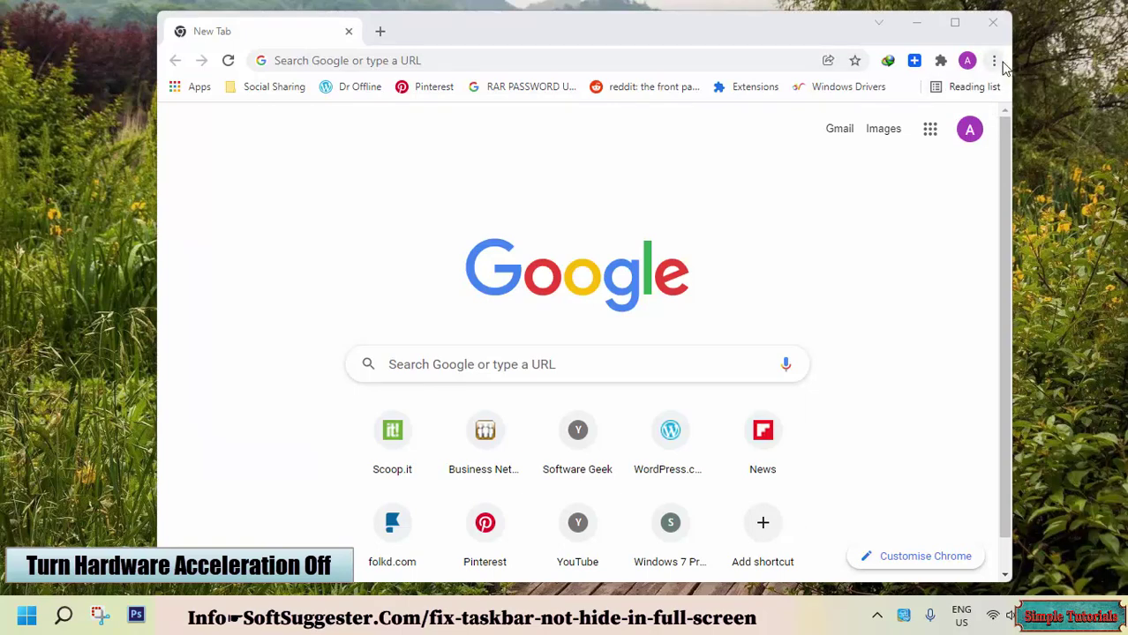
left_click(994, 61)
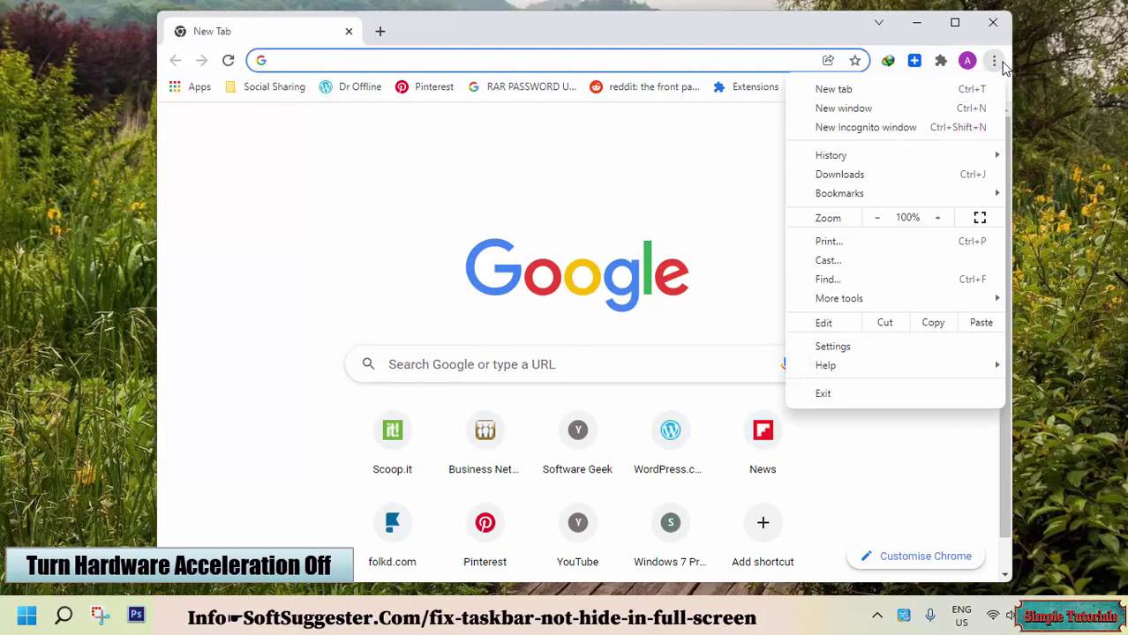
left_click(880, 354)
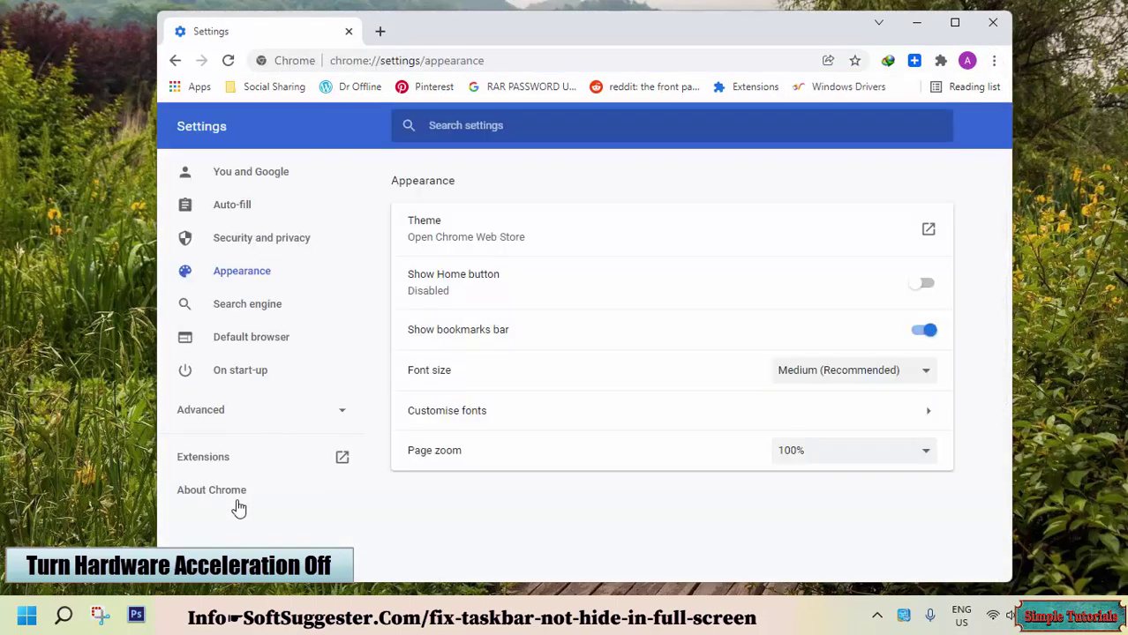
left_click(345, 413)
left_click_drag(354, 411, 364, 475)
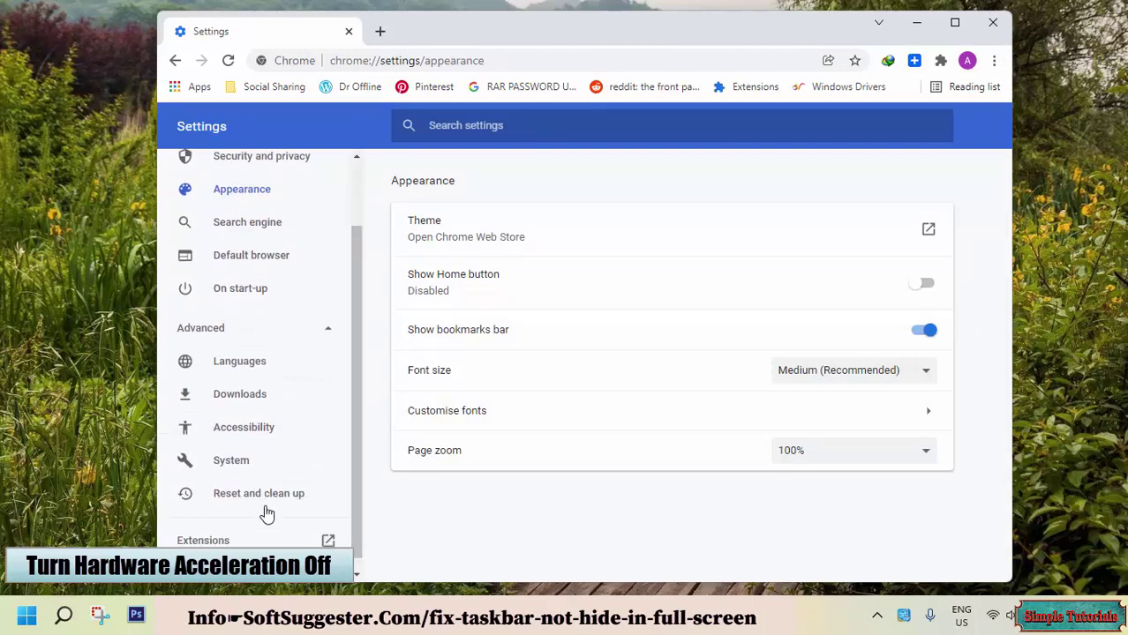
left_click(247, 461)
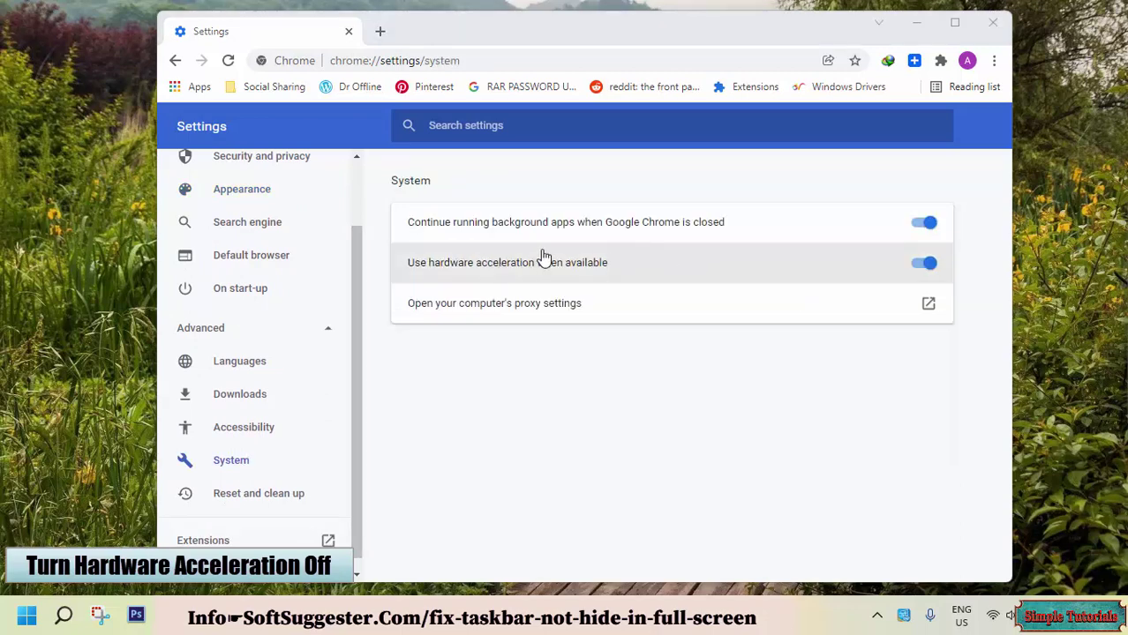
left_click(913, 263)
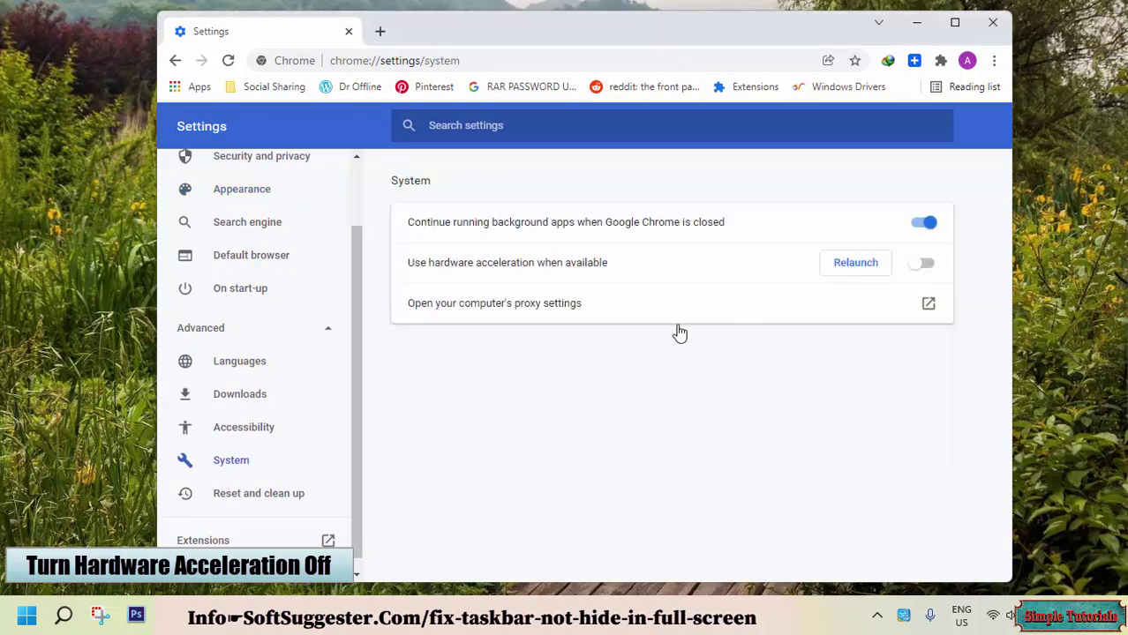
left_click(855, 265)
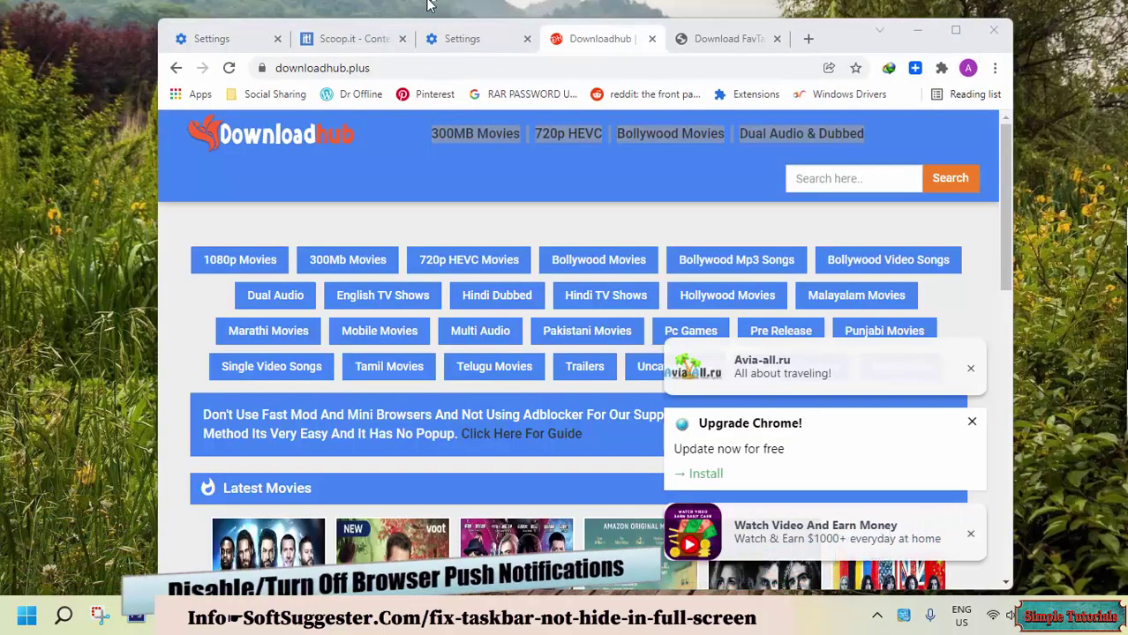
Dismiss the Avia-all notification and block the spam site's notification request
left_click(466, 44)
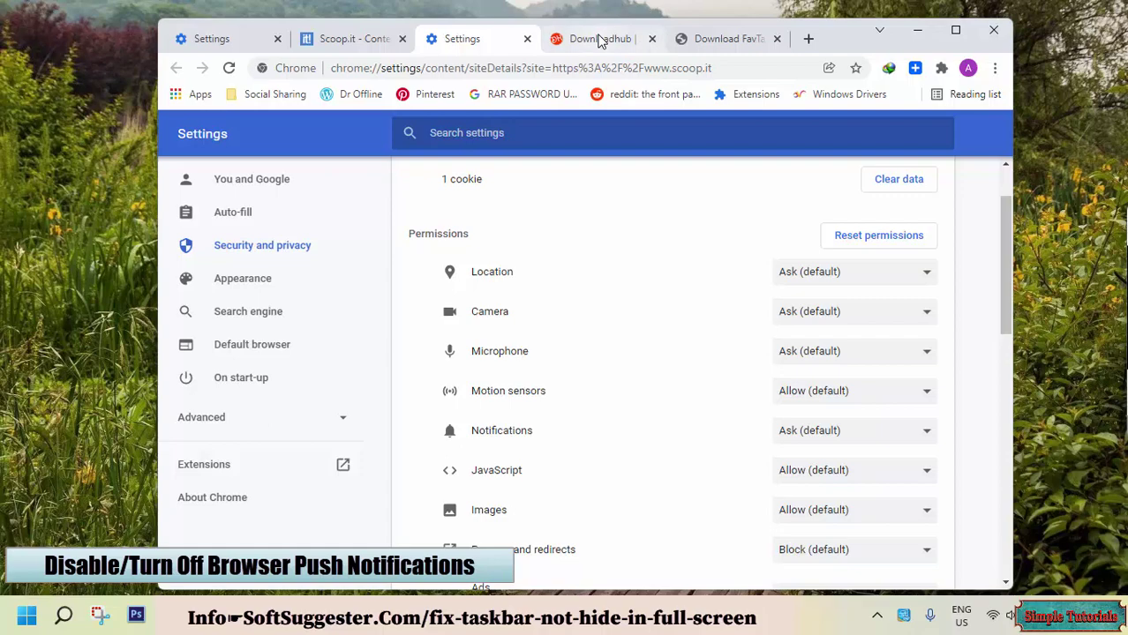
left_click(598, 40)
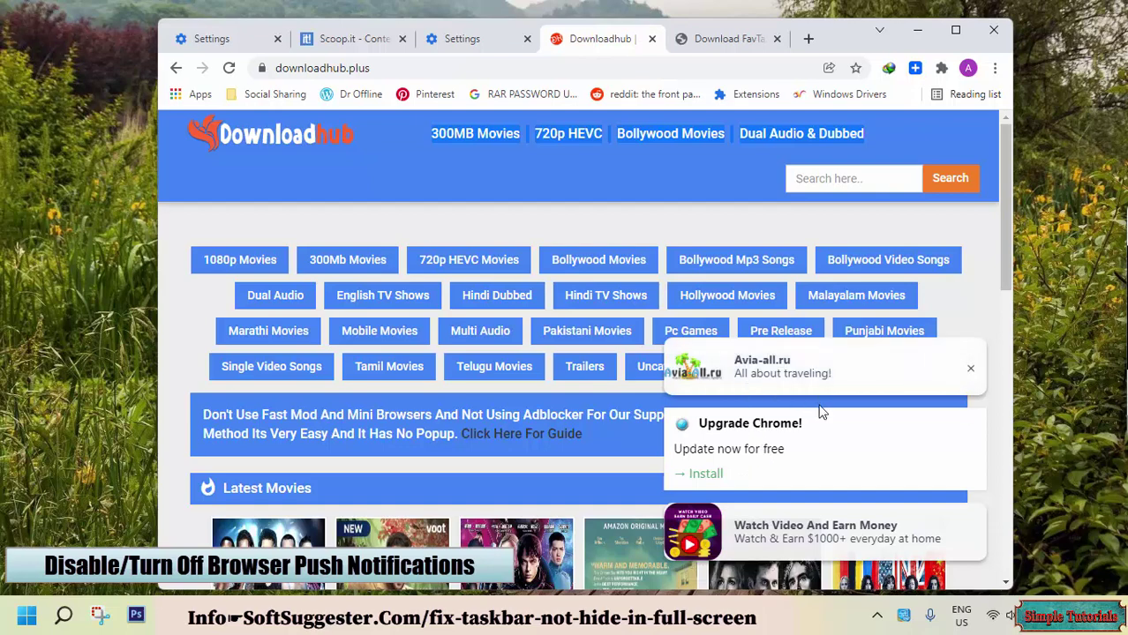
left_click(972, 369)
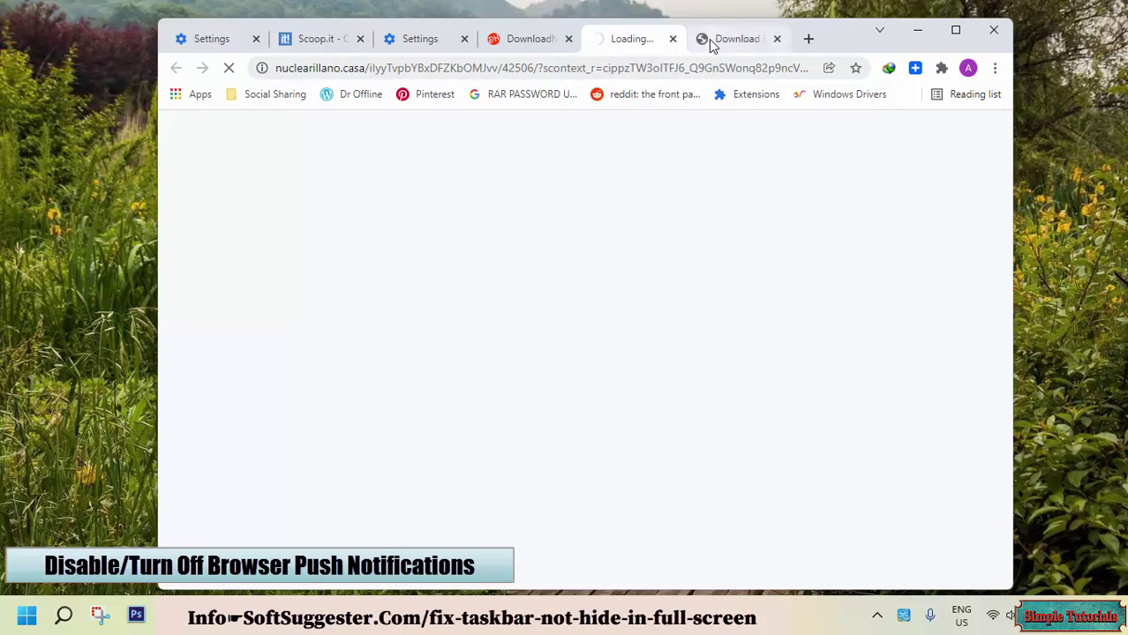
left_click(713, 44)
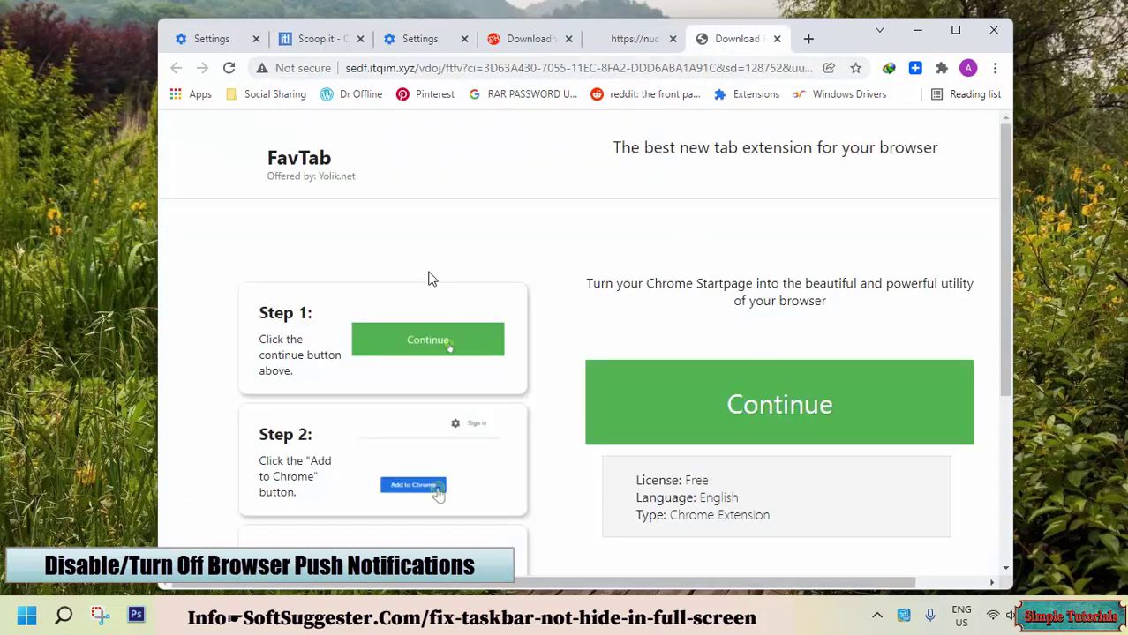
left_click(609, 38)
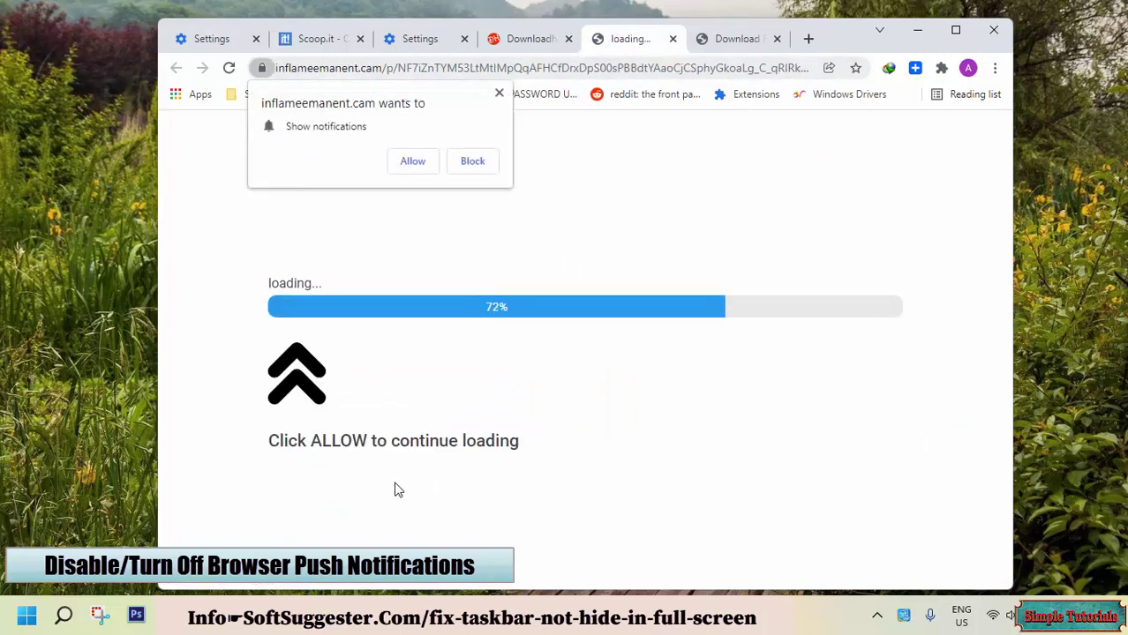
left_click(477, 165)
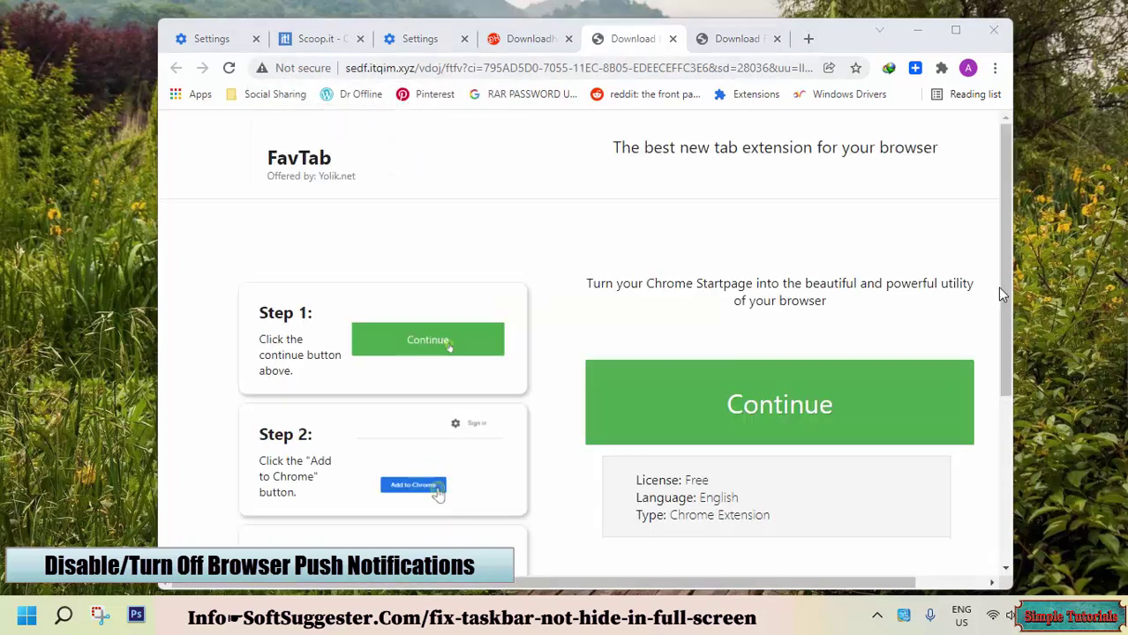
Close both FavTab download tabs, the Downloadhub tab, and the Chrome window
left_click(674, 39)
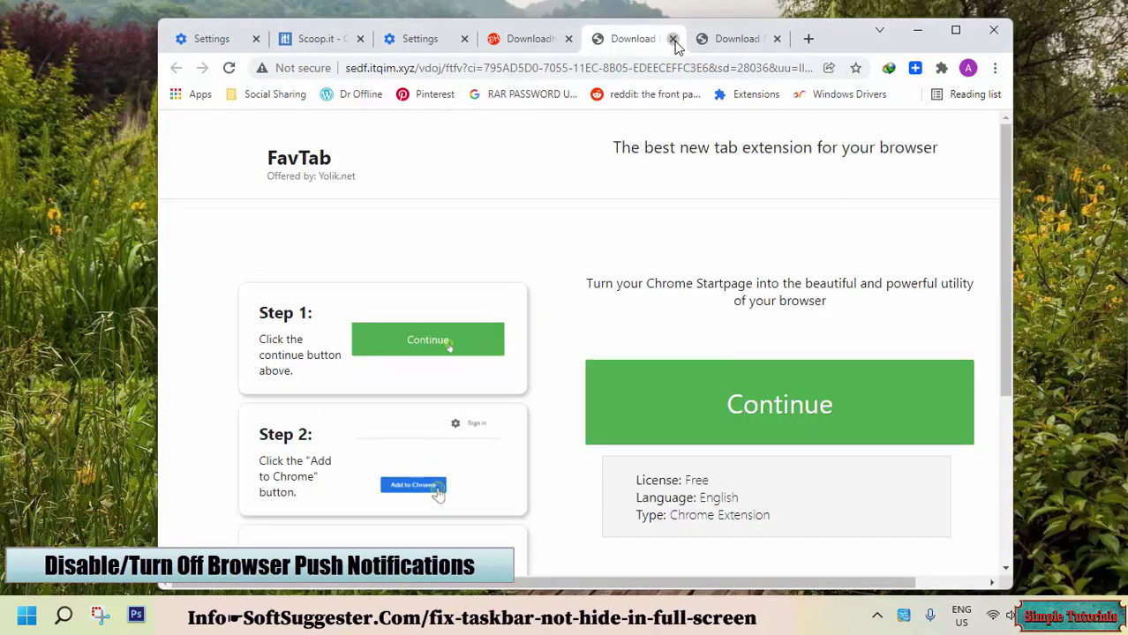
left_click(673, 40)
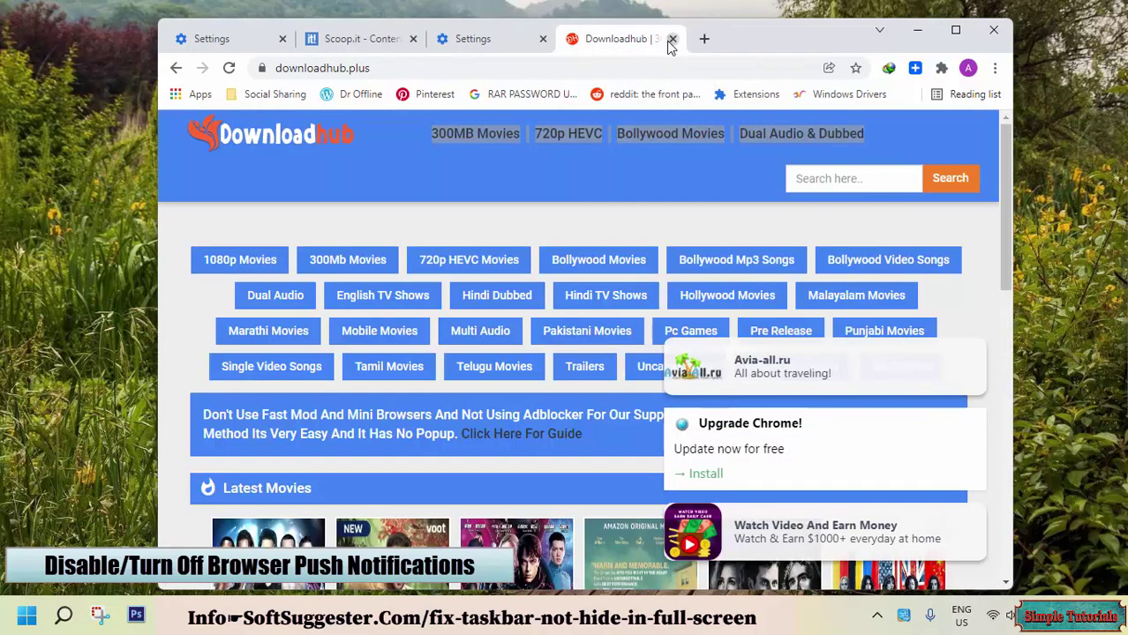
left_click(671, 40)
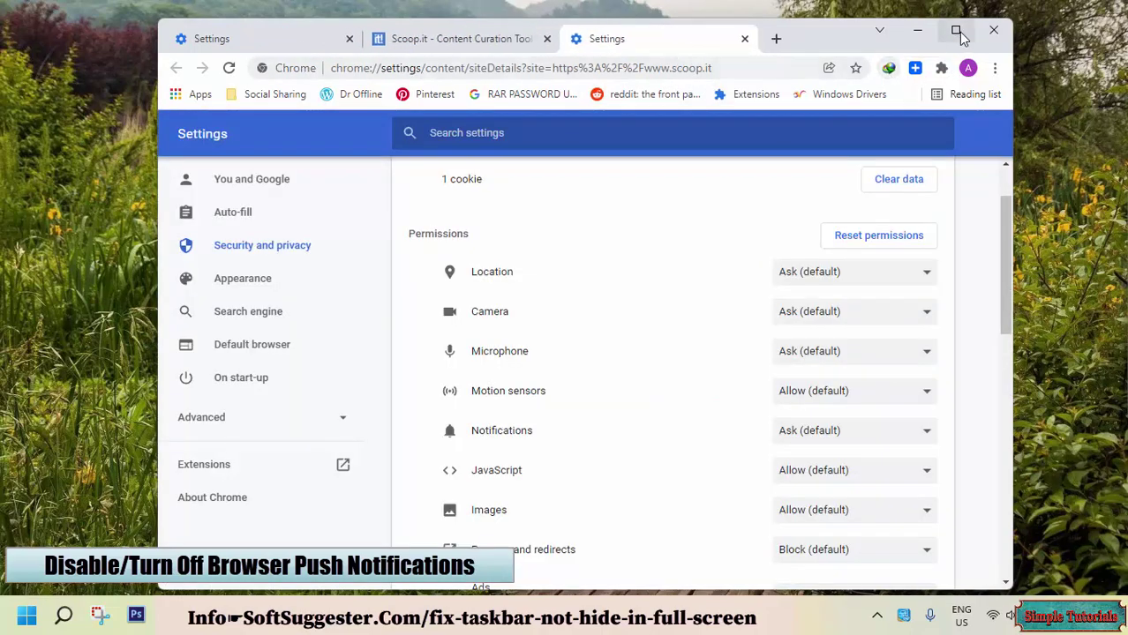
left_click(994, 34)
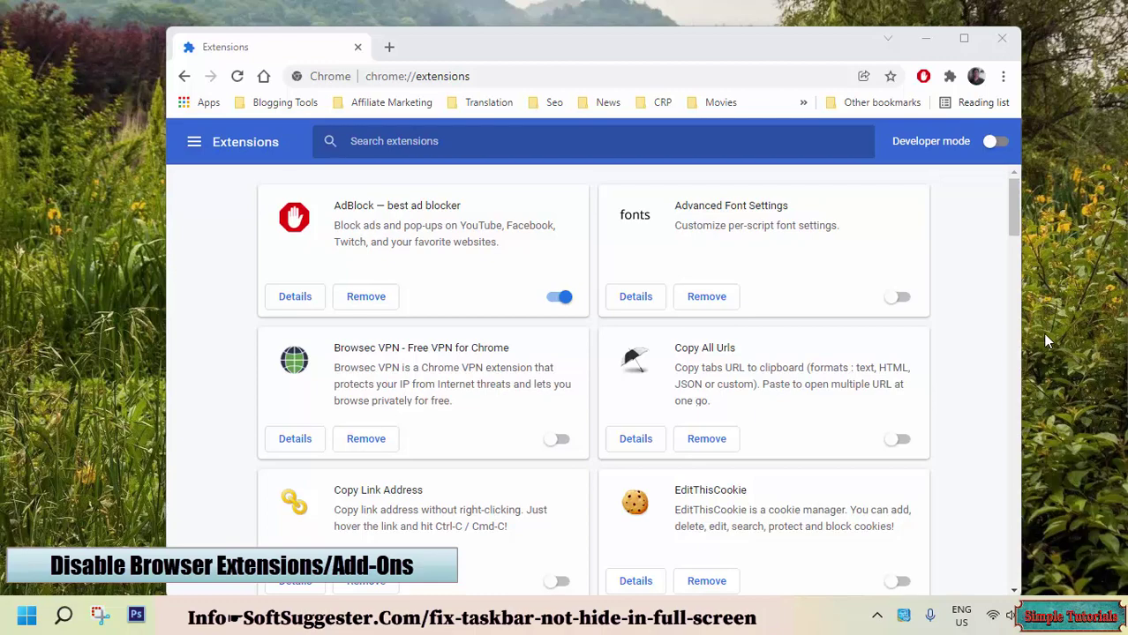
Minimize the Extensions window, leaving only AdBlock enabled
left_click(925, 40)
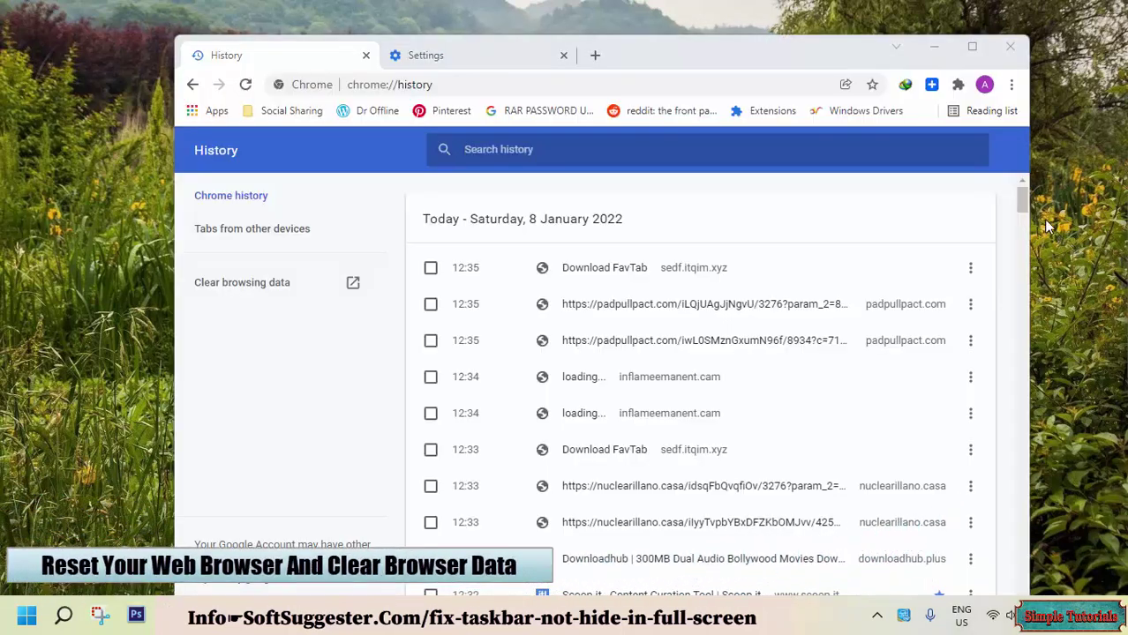
Review the history, then open Clean up computer under Reset and clean up
mouse_move(1024, 211)
left_mouse_down()
mouse_move(1027, 237)
mouse_move(1026, 210)
left_mouse_up()
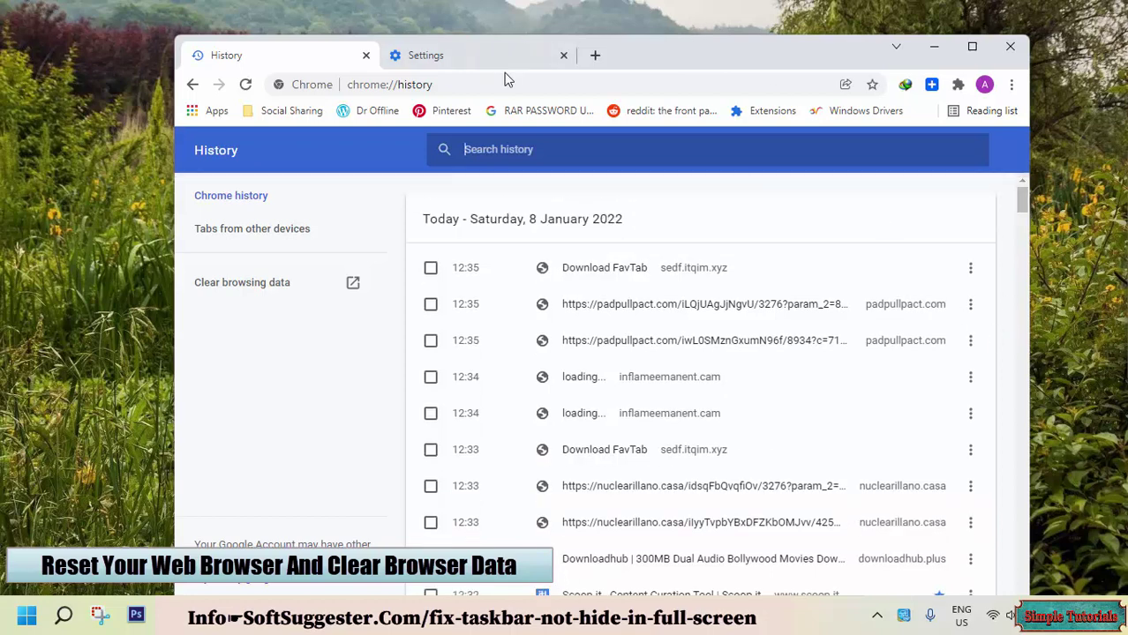
left_click(486, 53)
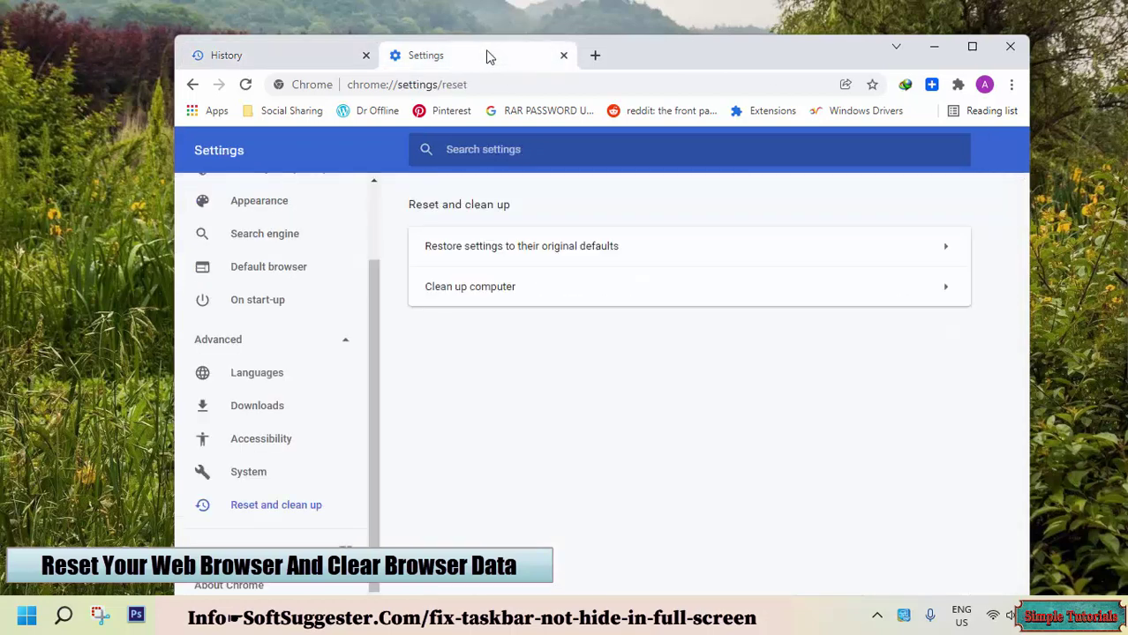
left_click(953, 297)
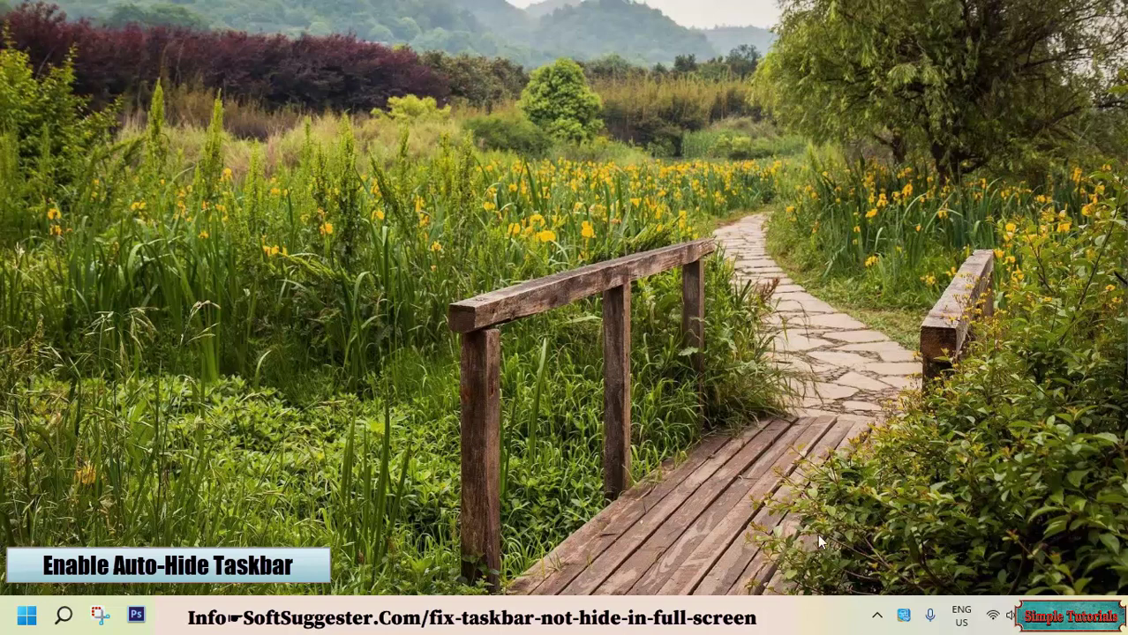
Enable Automatically hide the taskbar under Taskbar behaviours, then close Settings
right_click(843, 613)
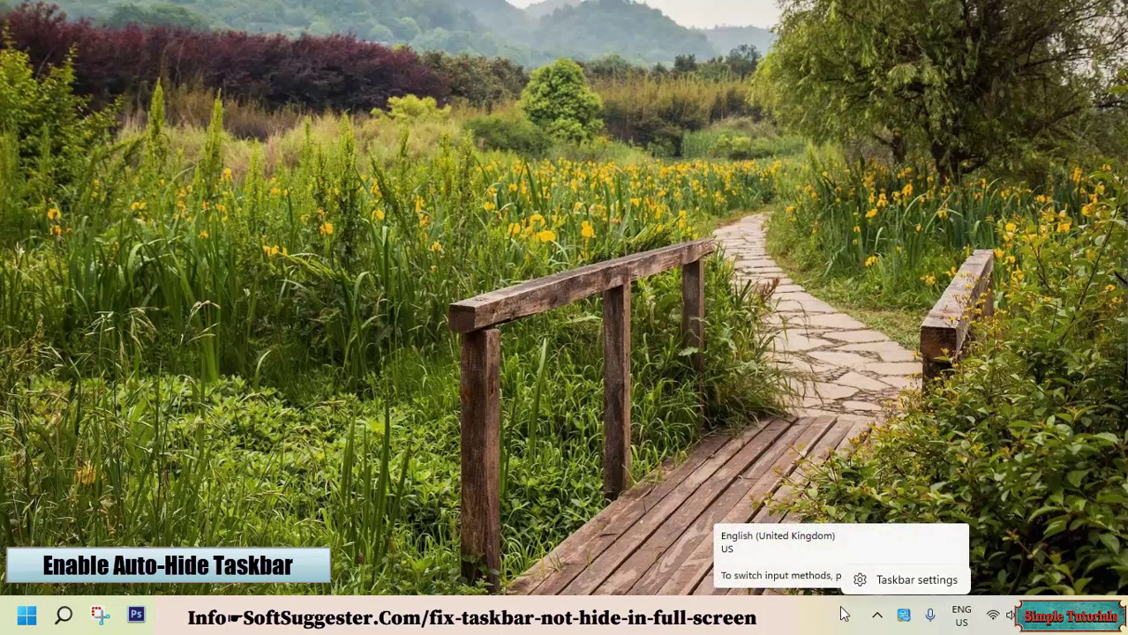
left_click(887, 580)
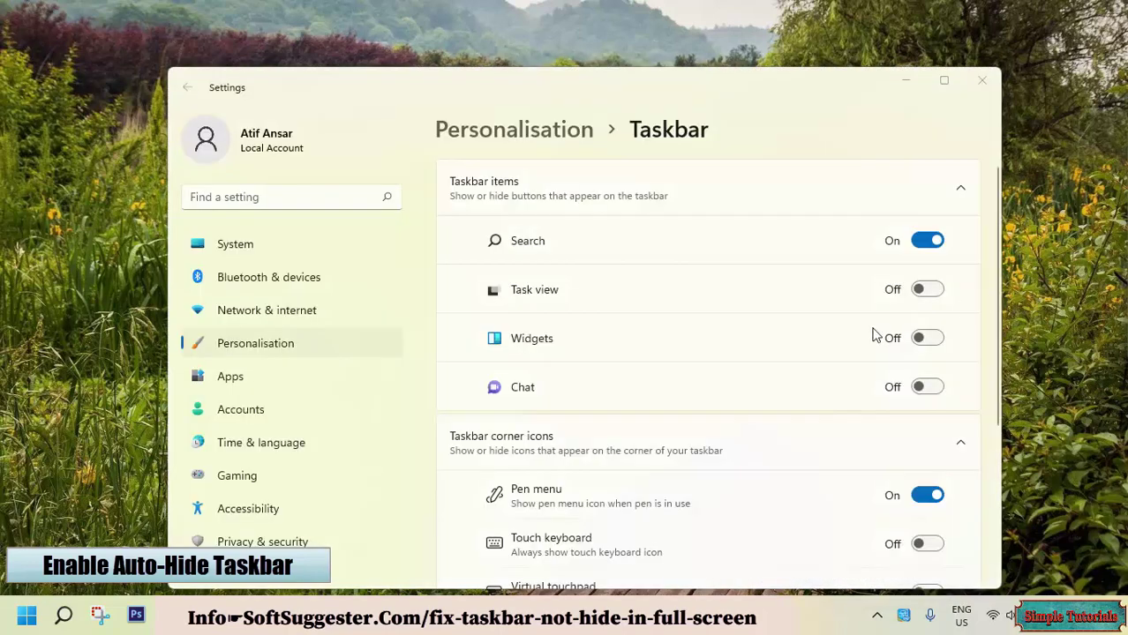
scroll(873, 332, "down", 1)
scroll(873, 333, "down", 3)
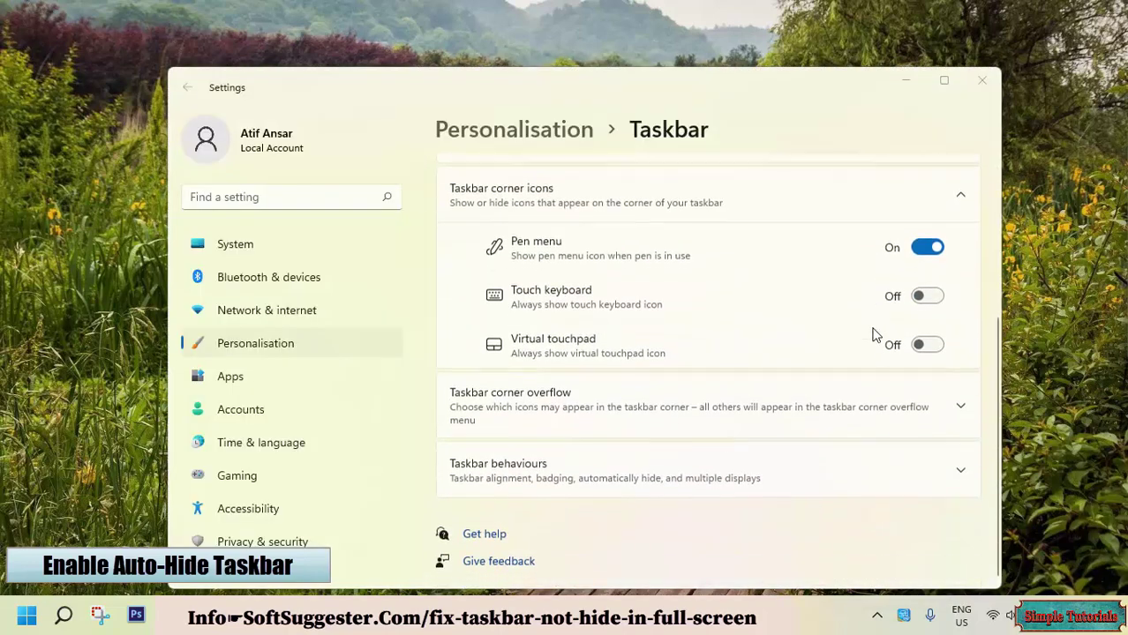
left_click(566, 461)
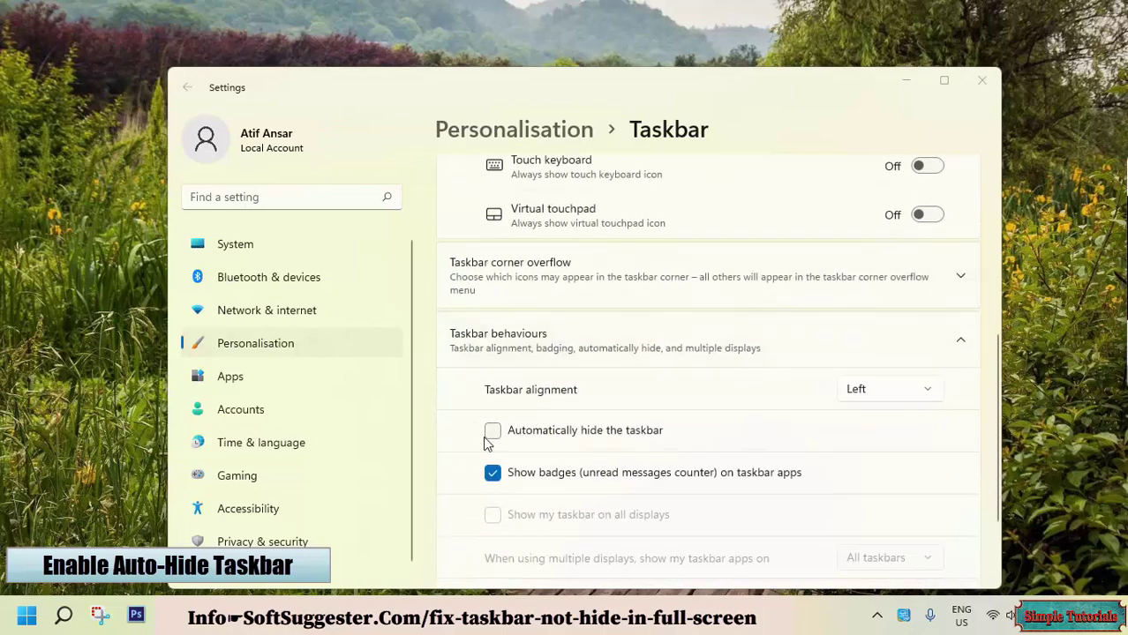
left_click(492, 434)
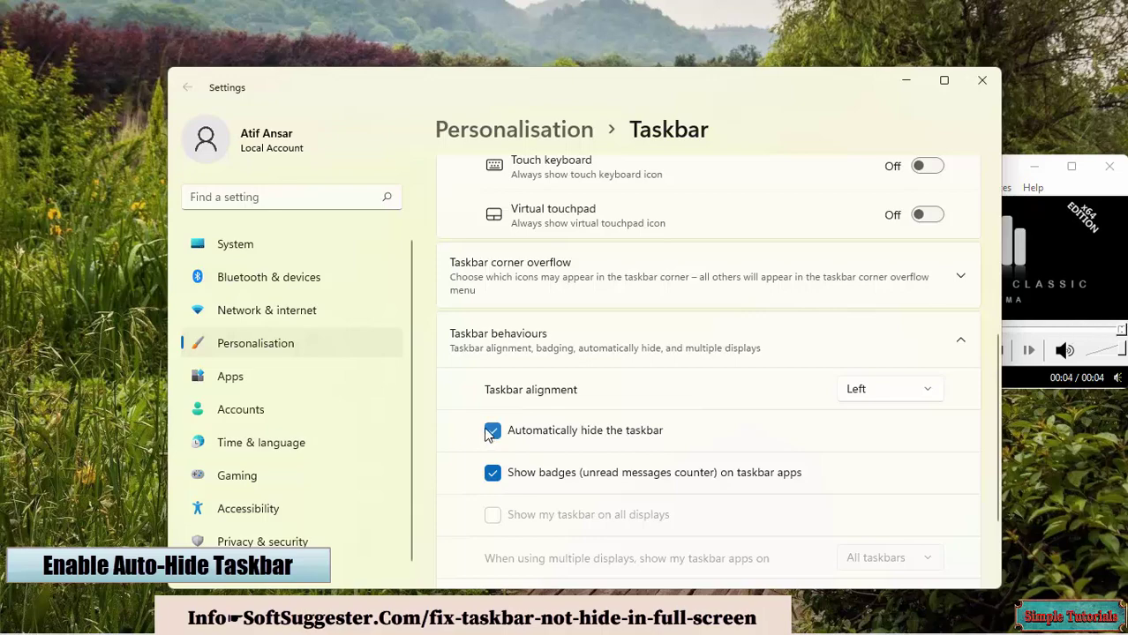
mouse_move(485, 633)
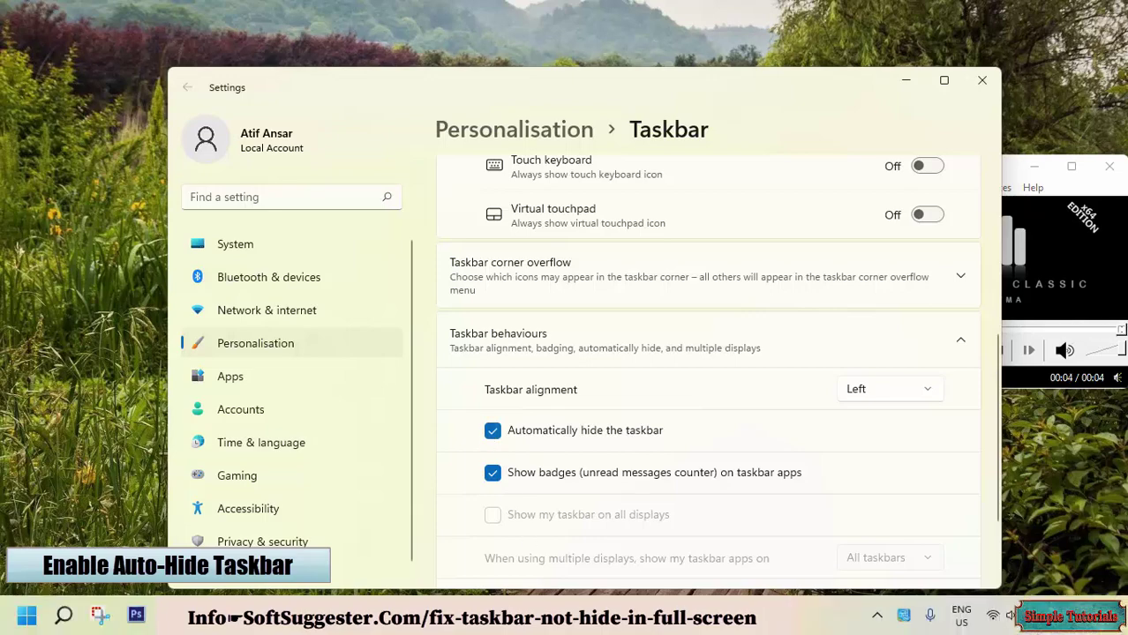
left_click(1126, 631)
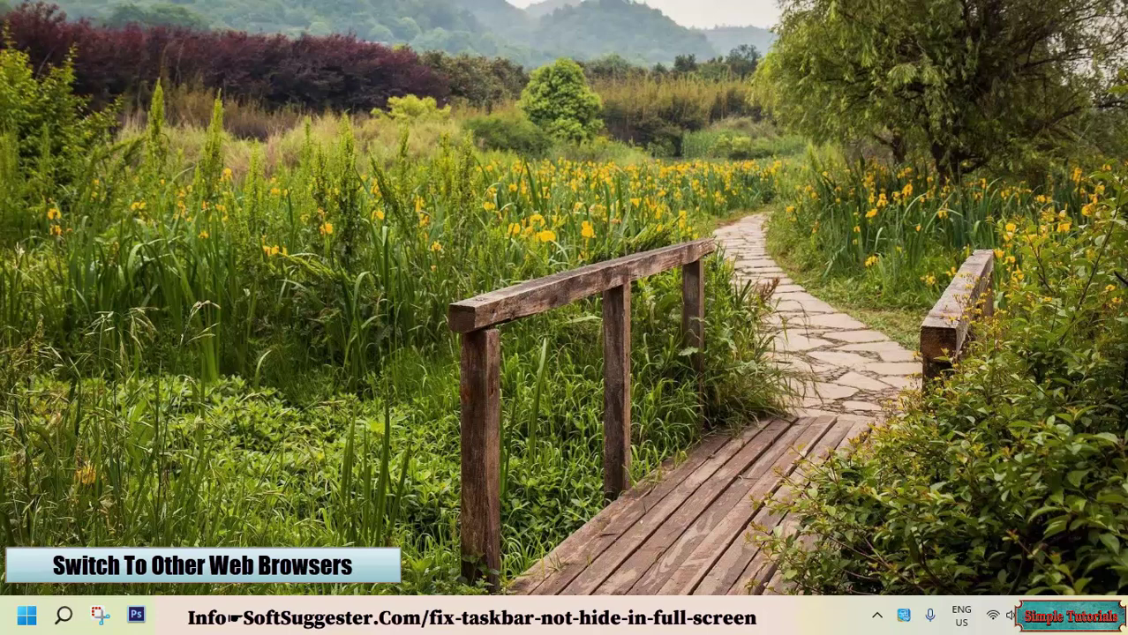
key("alt+Tab")
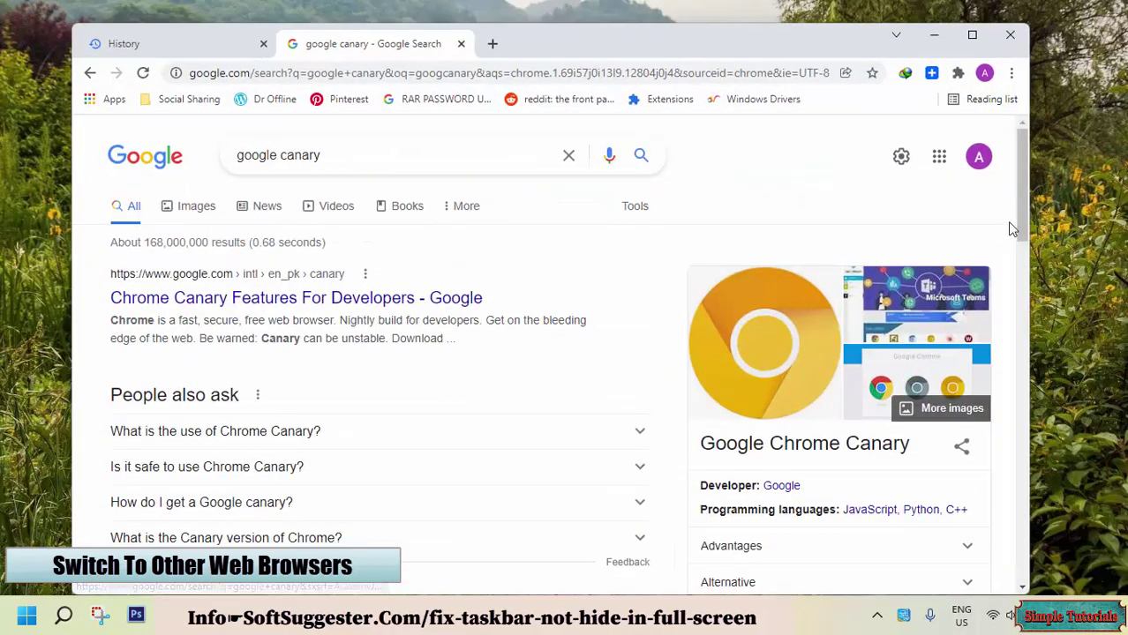
scroll(1023, 233, "down", 1)
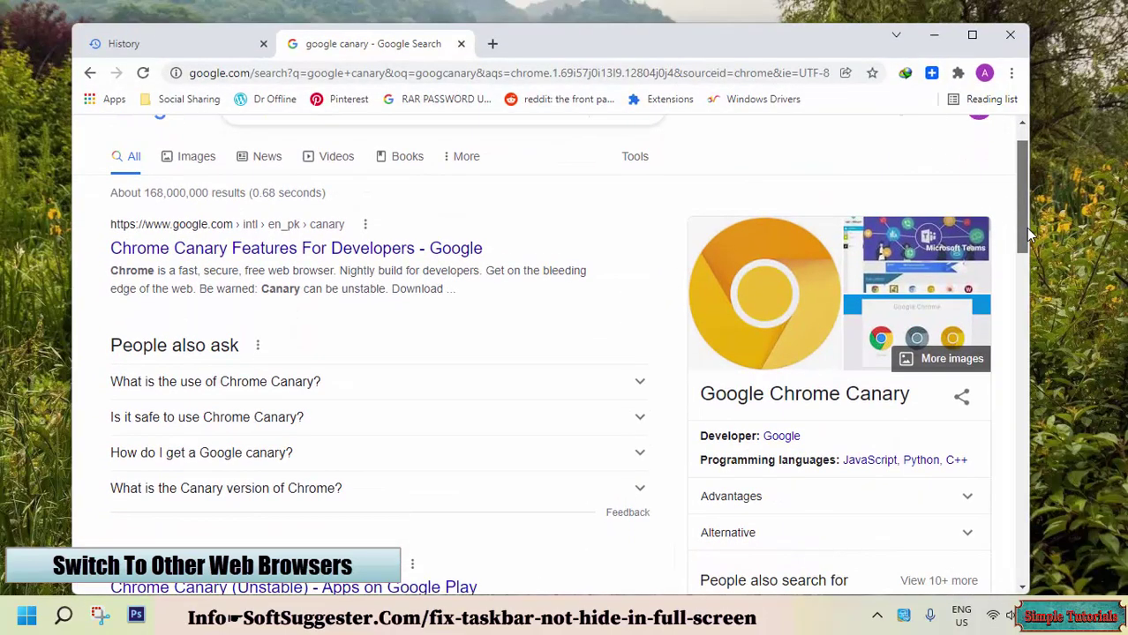
left_click_drag(1027, 233, 1024, 202)
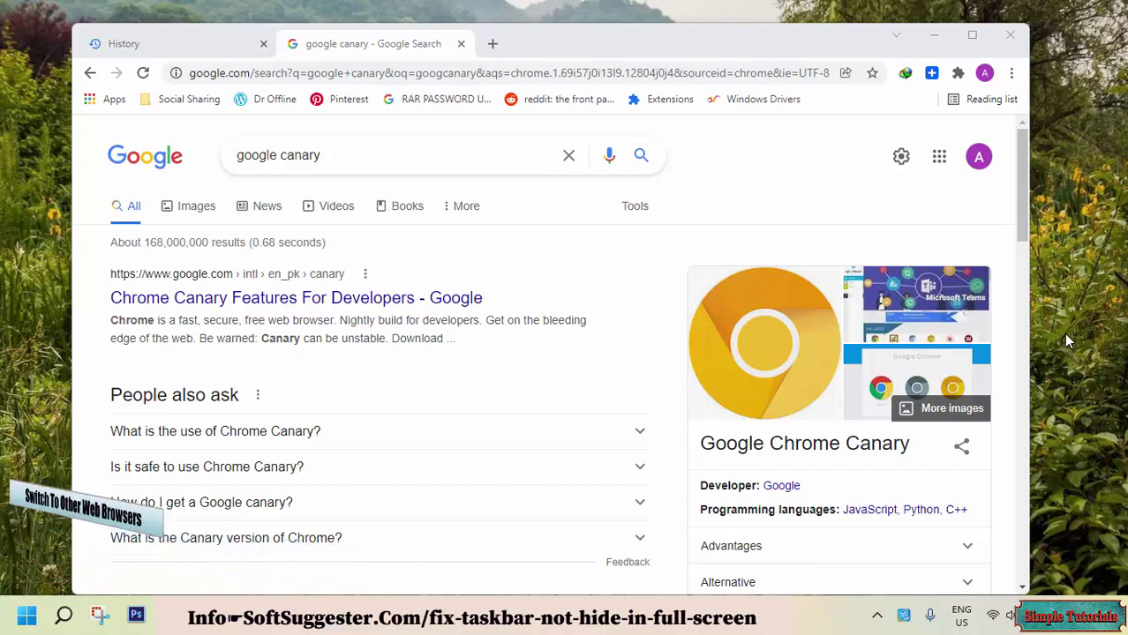
key("super+d")
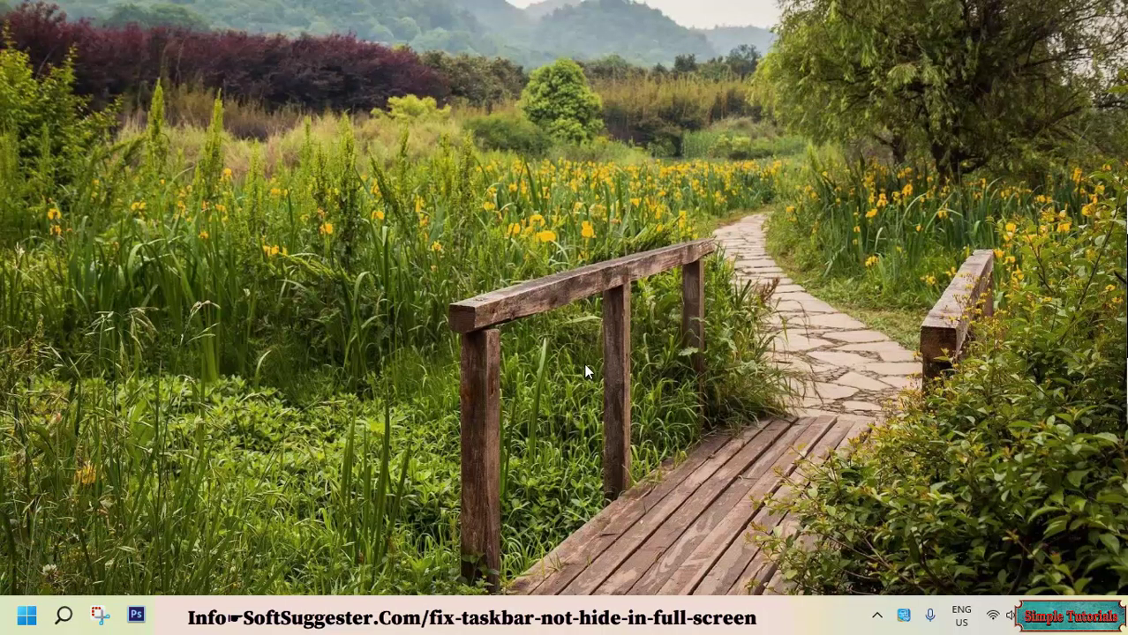